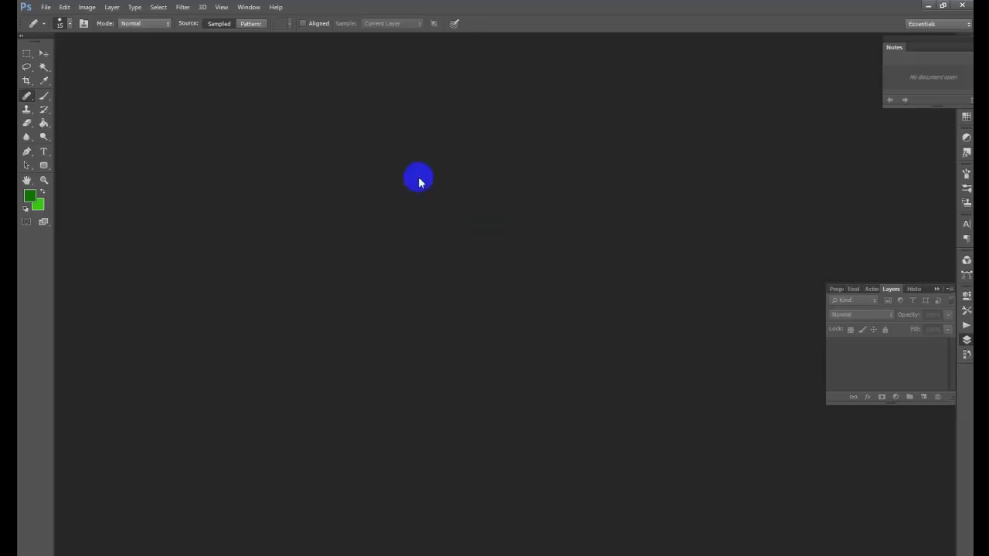
Browse to the edit > new edit folder on GraphicsDrive (F:) for a photo to open
{"action": "left_click", "coordinate": [44, 7]}
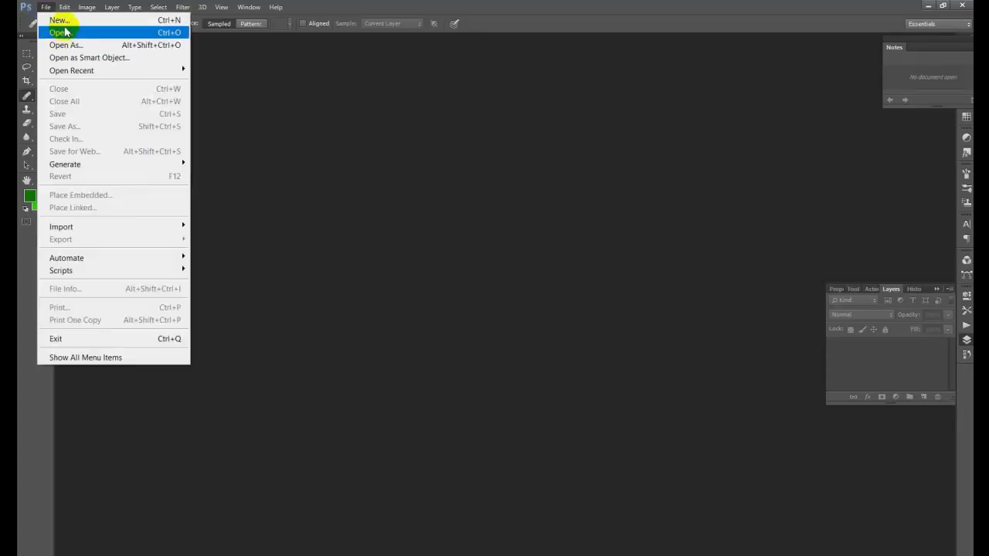
{"action": "left_click", "coordinate": [55, 32]}
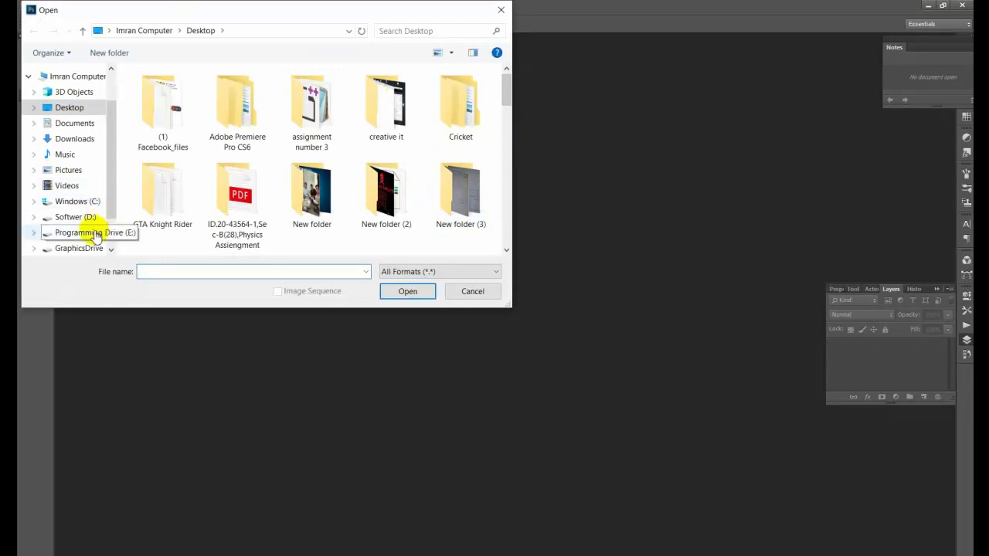
{"action": "scroll", "coordinate": [83, 215], "scroll_direction": "down", "scroll_amount": 2}
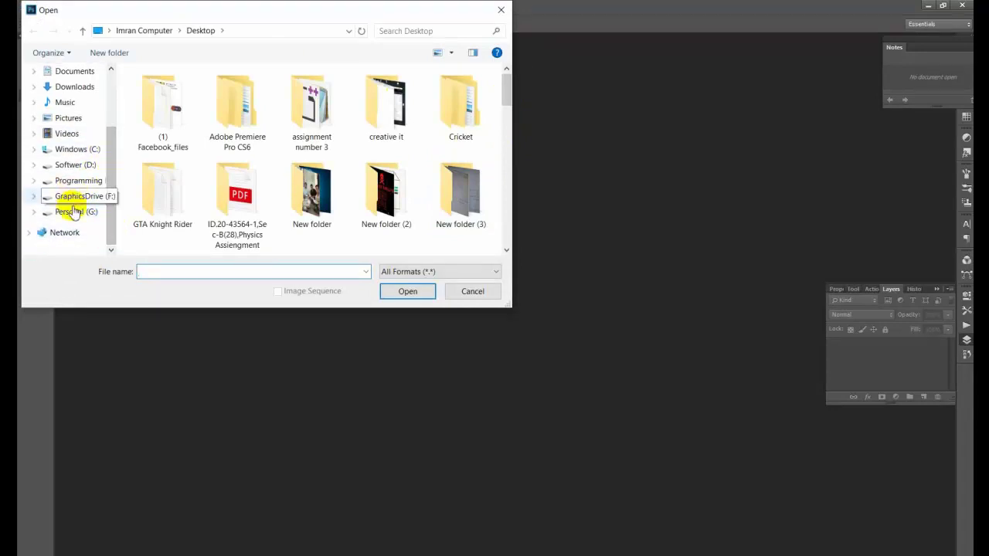
{"action": "left_click", "coordinate": [76, 213]}
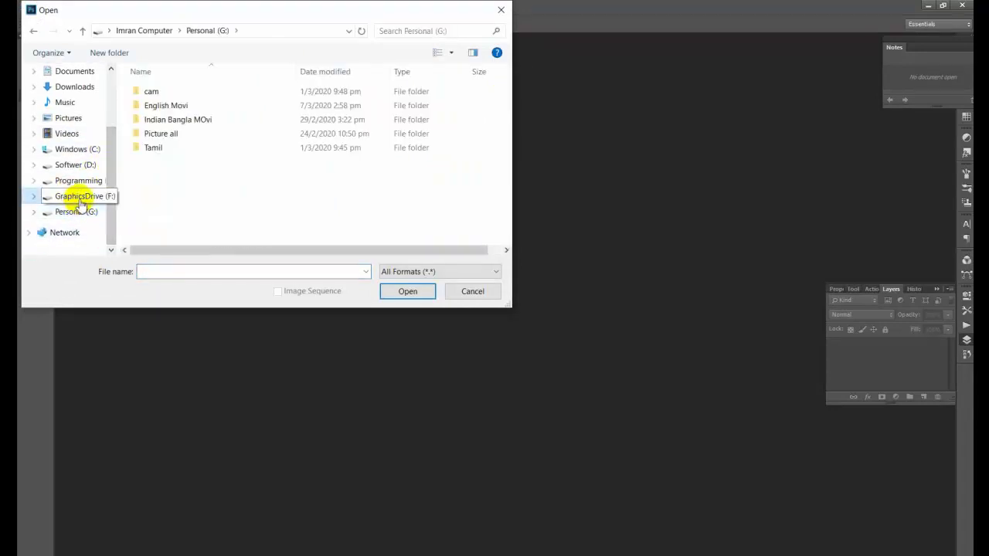
{"action": "left_click", "coordinate": [80, 198]}
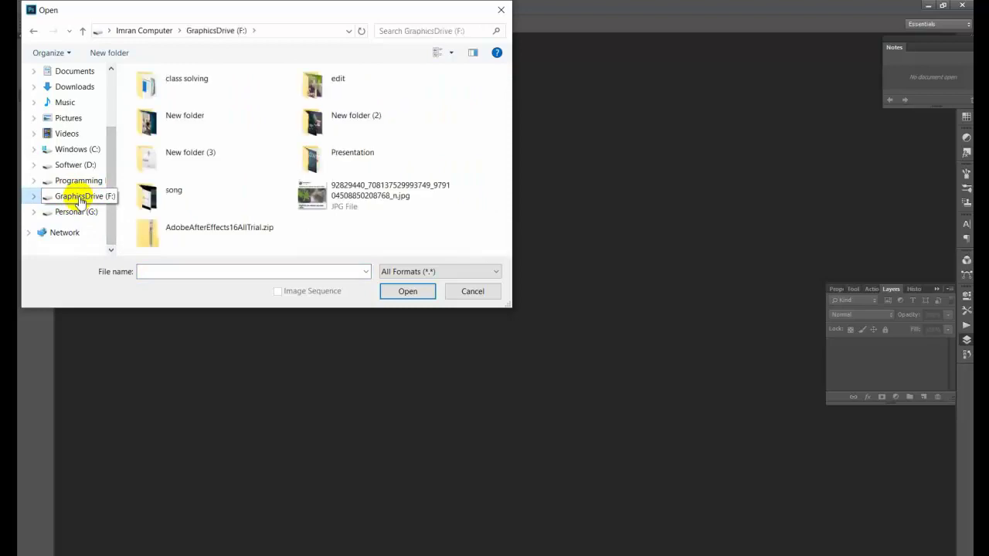
{"action": "left_click", "coordinate": [360, 88]}
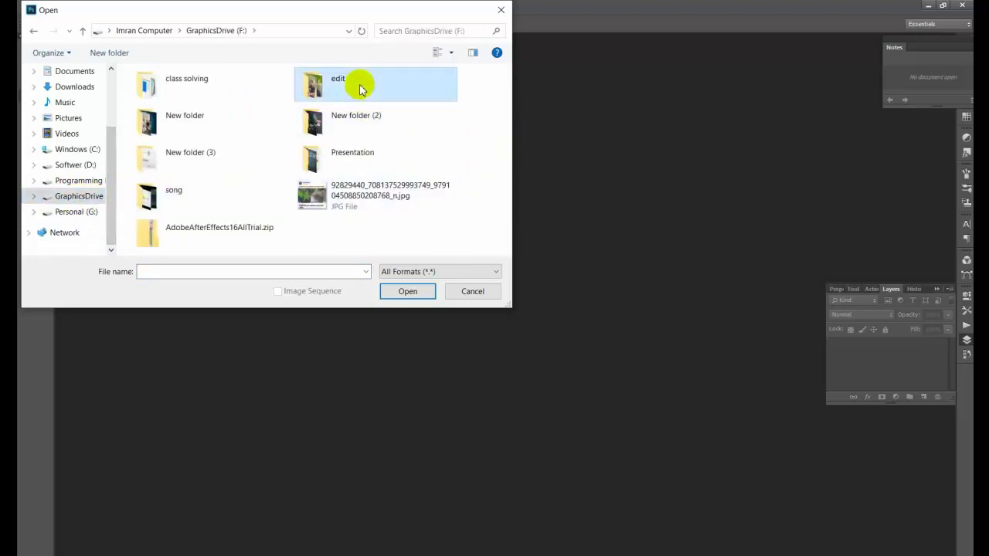
{"action": "double_click", "coordinate": [360, 89]}
{"action": "double_click", "coordinate": [162, 104]}
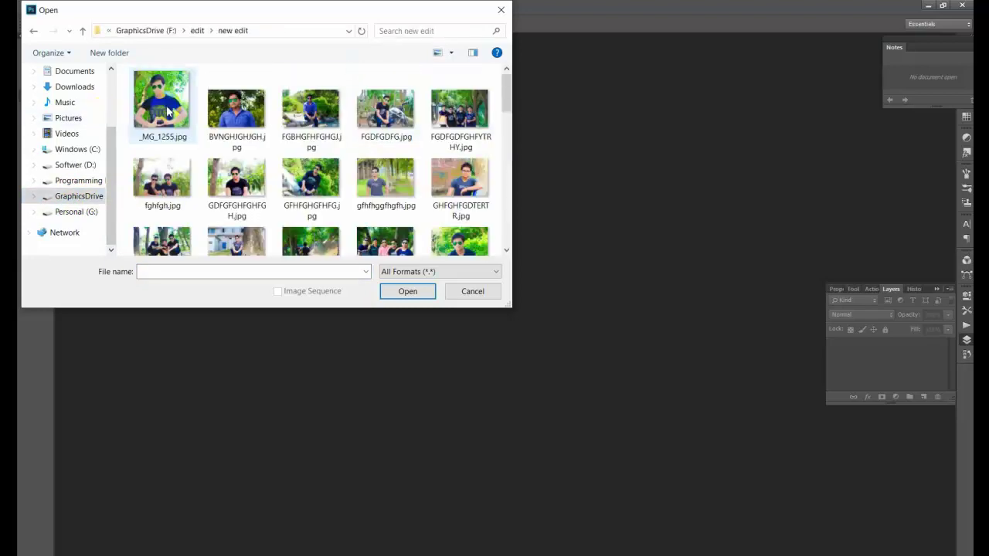
Open the photo jhkhjkjkjk.jpg and dock its floating window as a tab in the workspace
{"action": "scroll", "coordinate": [242, 208], "scroll_direction": "down", "scroll_amount": 5}
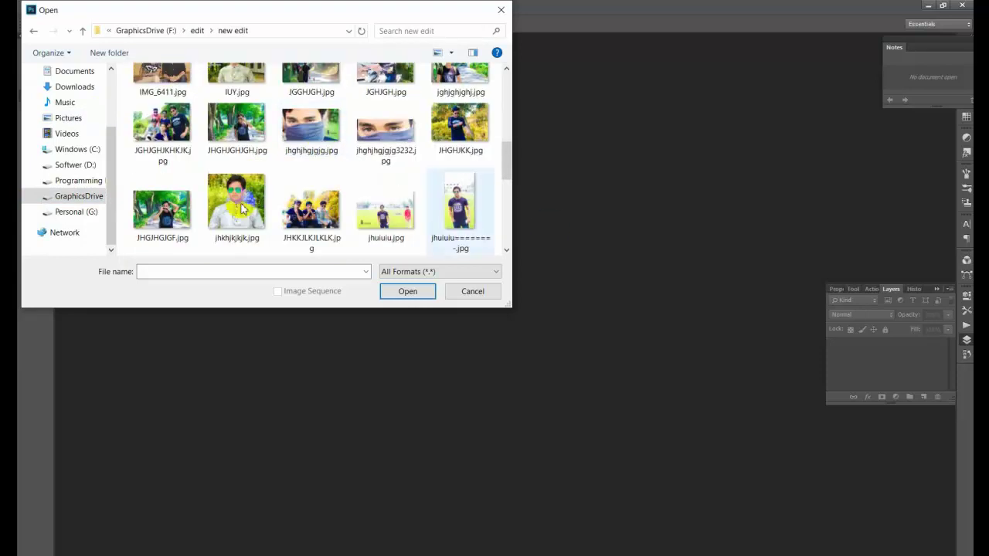
{"action": "left_click", "coordinate": [240, 207]}
{"action": "left_click", "coordinate": [408, 291]}
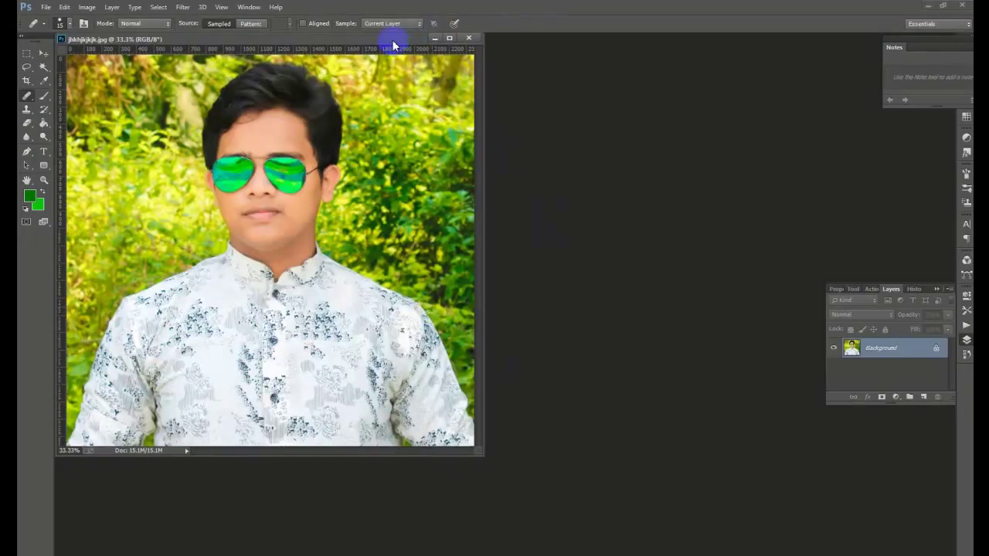
{"action": "left_click_drag", "start_coordinate": [394, 44], "coordinate": [572, 41]}
{"action": "left_click", "coordinate": [372, 242]}
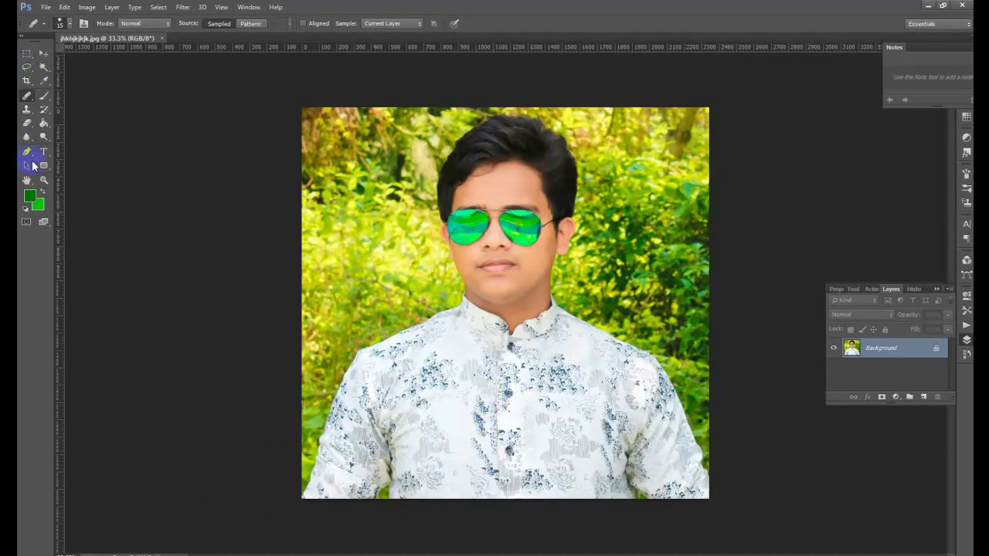
Activate the Pen tool in Path mode and magnify the photo's lower-left corner where the sleeve meets the edge to 100%
{"action": "left_click", "coordinate": [28, 156]}
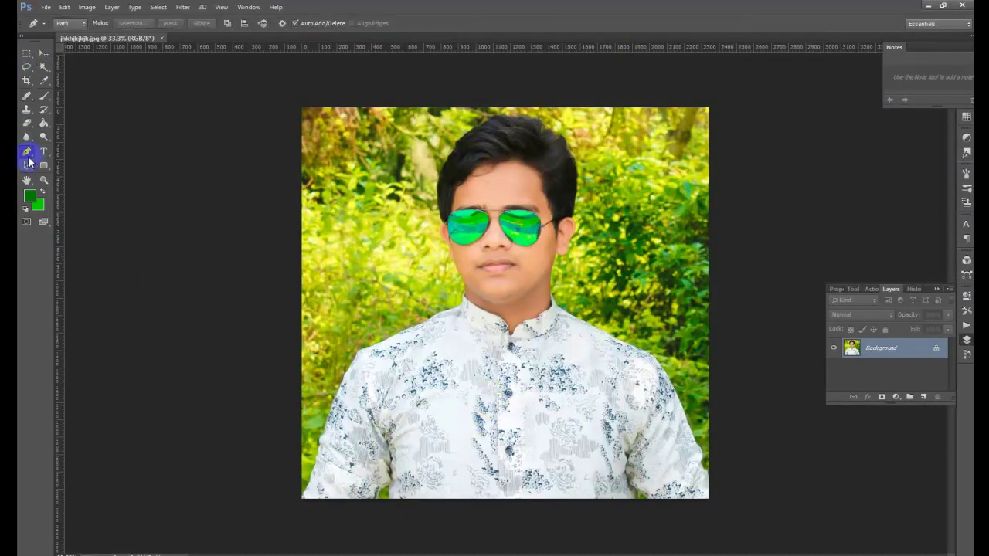
{"action": "left_click", "coordinate": [337, 253]}
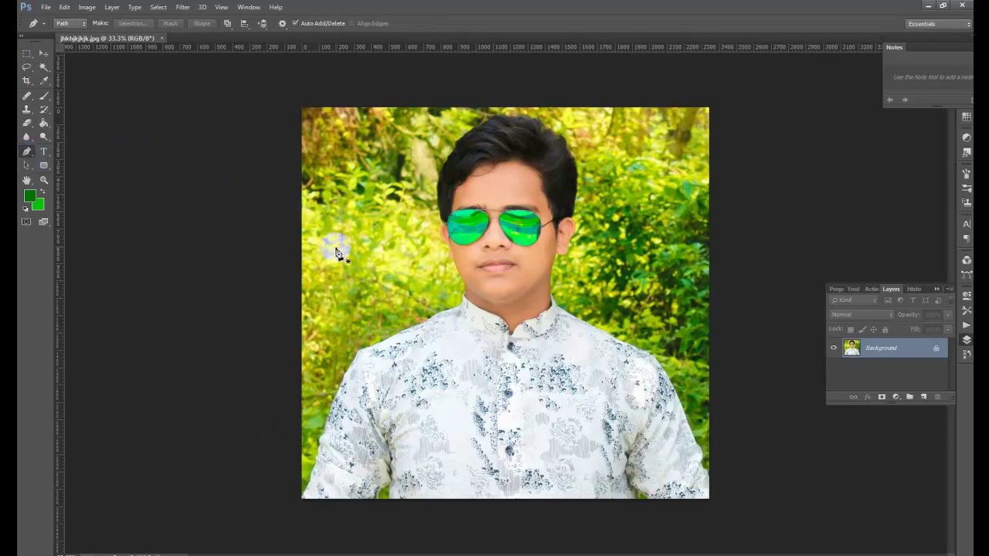
{"action": "key", "text": "ctrl+plus"}
{"action": "key", "text": "ctrl+plus"}
{"action": "key", "text": "ctrl+plus"}
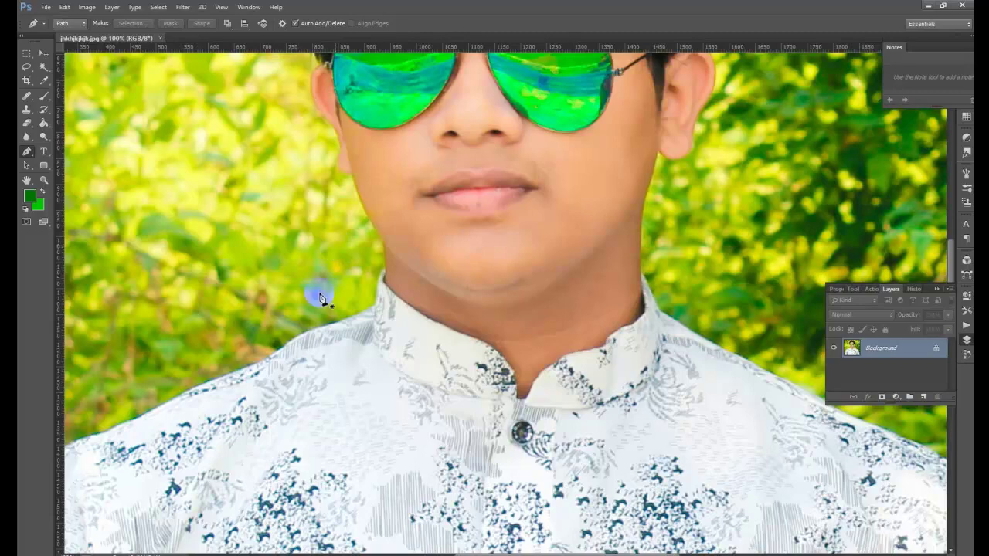
{"action": "left_click_drag", "start_coordinate": [247, 495], "coordinate": [468, 265]}
{"action": "key", "text": "ctrl+r"}
{"action": "left_click", "coordinate": [348, 500]}
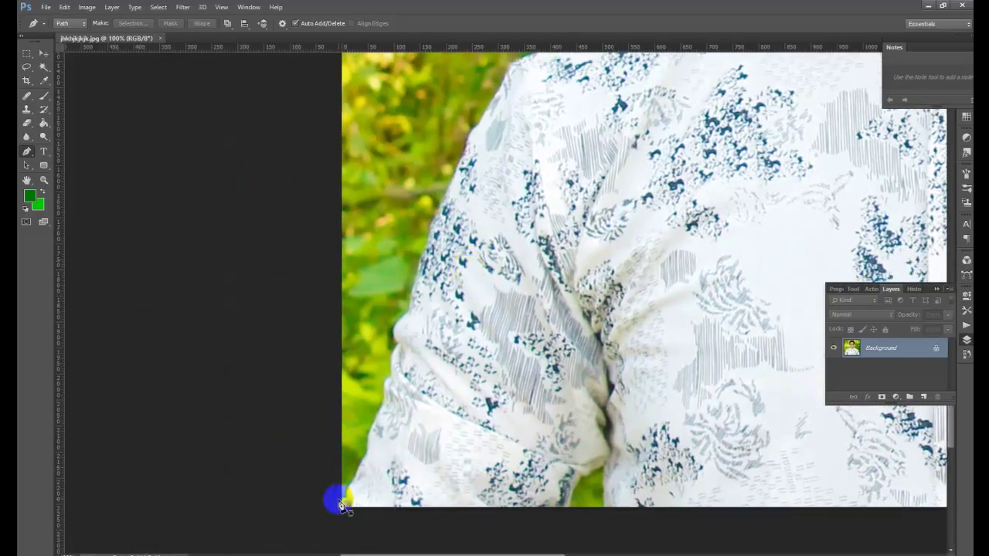
{"action": "left_click", "coordinate": [347, 502]}
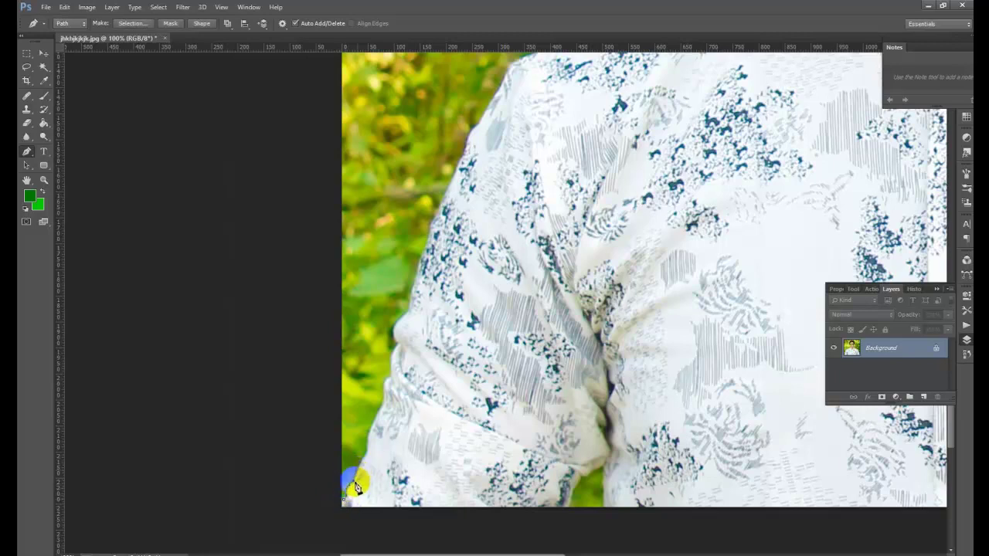
{"action": "left_click", "coordinate": [355, 487]}
{"action": "left_click_drag", "start_coordinate": [355, 490], "coordinate": [354, 490]}
{"action": "left_click_drag", "start_coordinate": [393, 406], "coordinate": [502, 377]}
{"action": "left_click", "coordinate": [381, 368]}
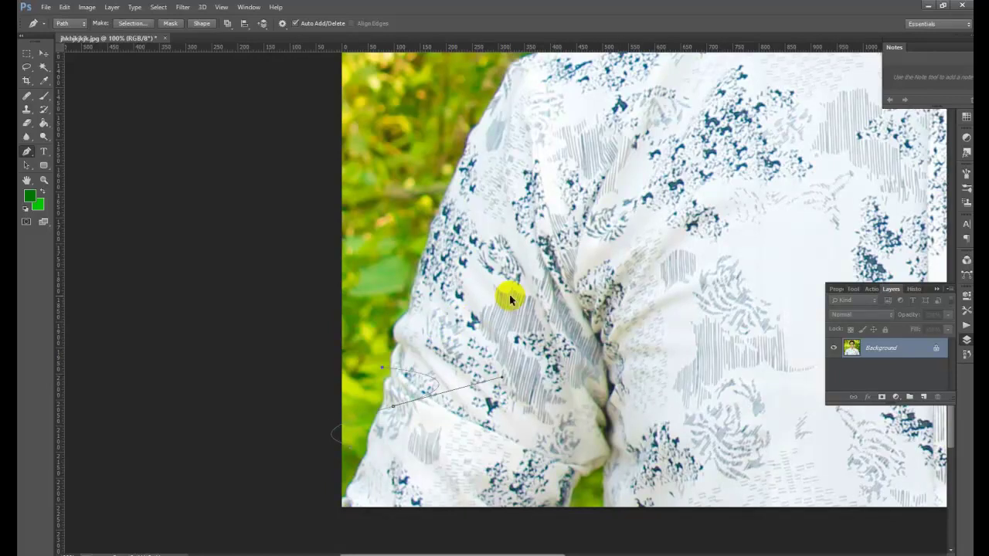
{"action": "key", "text": "BackSpace"}
{"action": "key", "text": "BackSpace"}
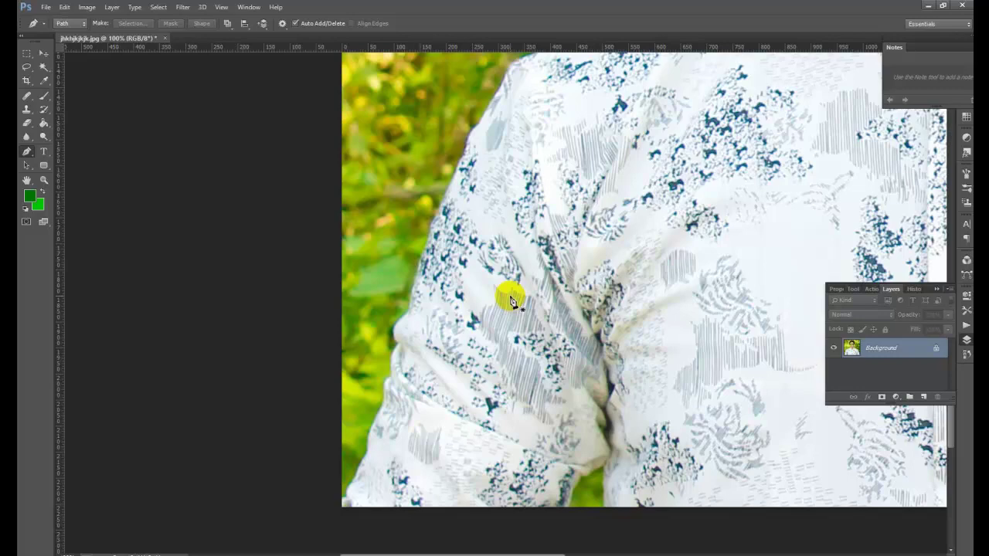
Start a pen path at the photo's lower-left corner at 300% zoom, curve it up the sleeve's outer edge and cut the last anchor's outgoing handle
{"action": "left_click", "coordinate": [367, 498]}
{"action": "key", "text": "ctrl+plus"}
{"action": "key", "text": "ctrl+plus"}
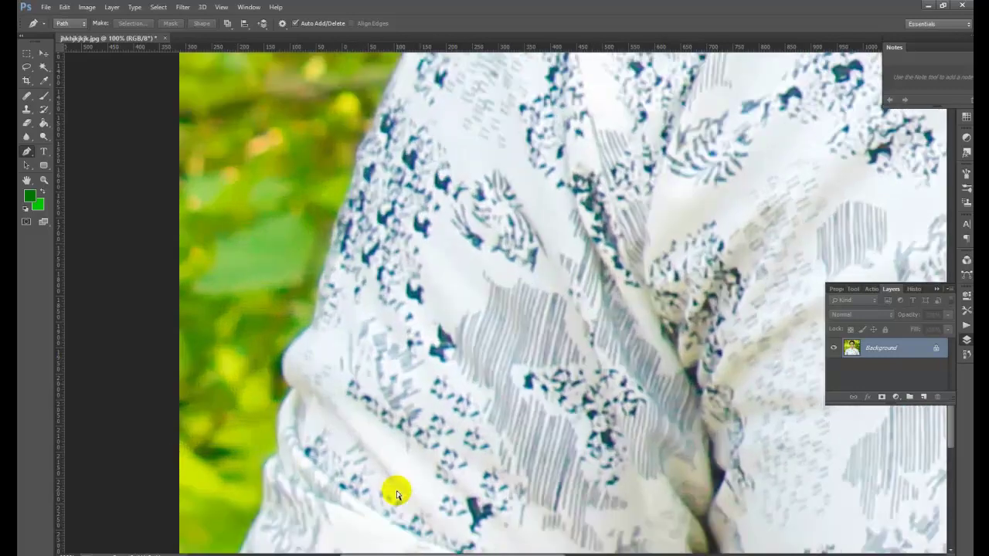
{"action": "left_click_drag", "start_coordinate": [359, 379], "coordinate": [583, 209]}
{"action": "left_click_drag", "start_coordinate": [244, 374], "coordinate": [540, 157]}
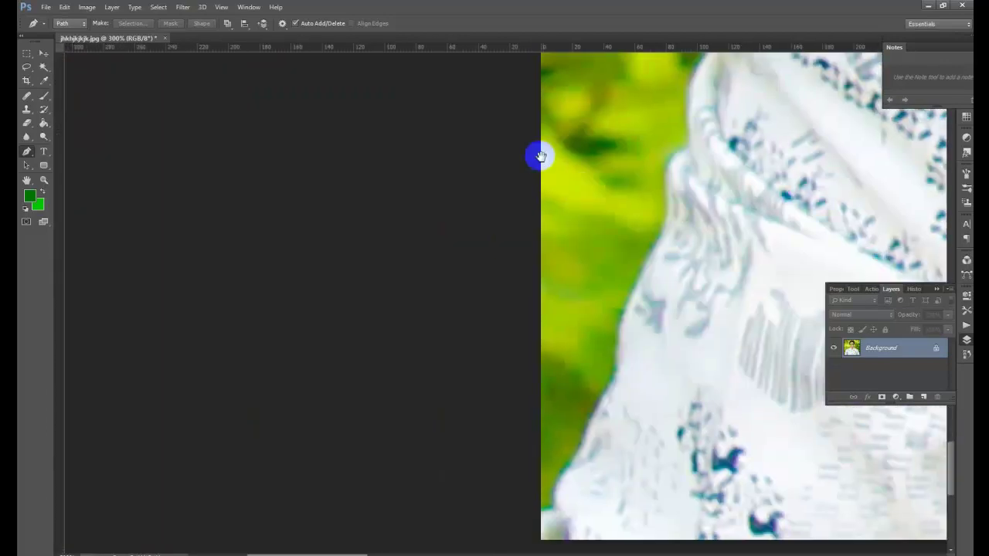
{"action": "left_click_drag", "start_coordinate": [593, 265], "coordinate": [611, 215]}
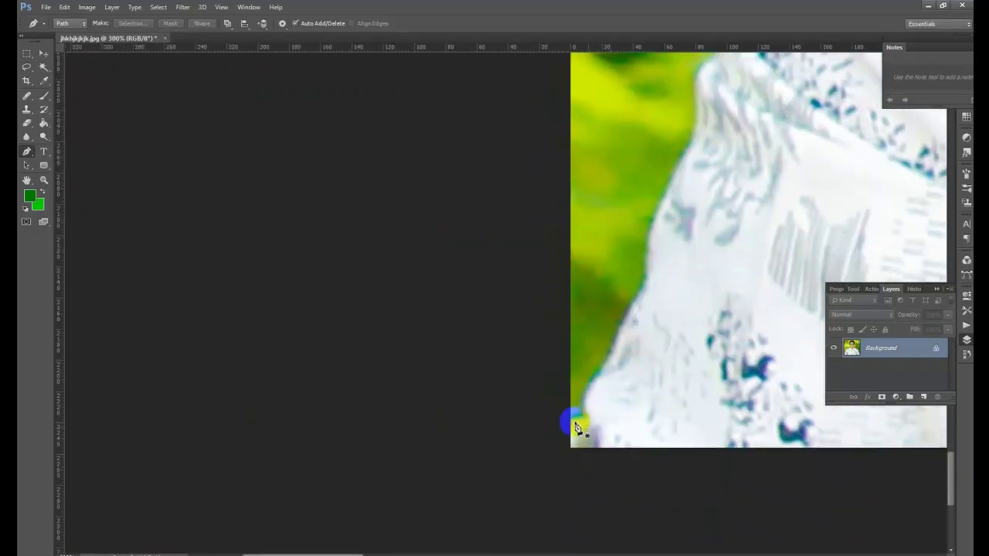
{"action": "left_click", "coordinate": [568, 420]}
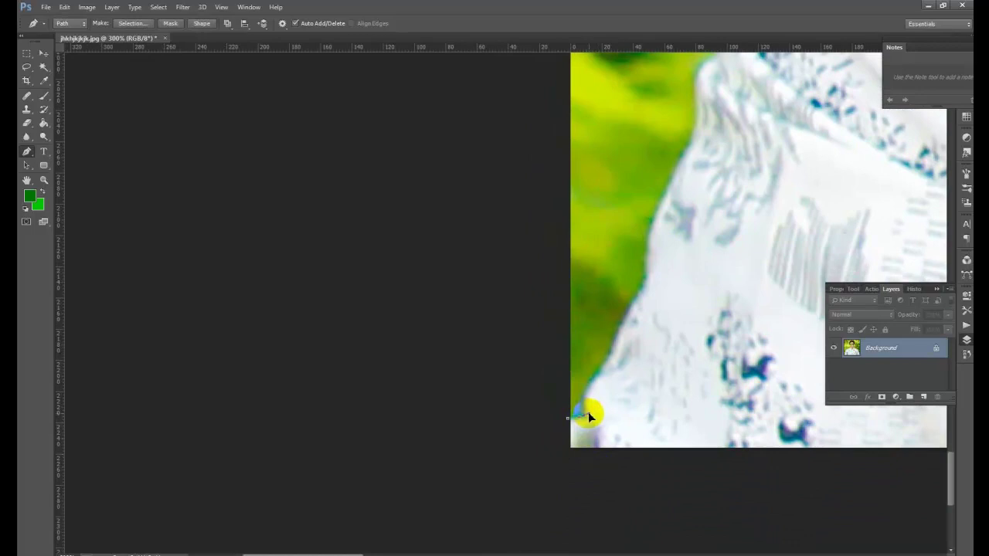
{"action": "left_click_drag", "start_coordinate": [588, 414], "coordinate": [584, 416]}
{"action": "left_click_drag", "start_coordinate": [610, 361], "coordinate": [648, 340]}
{"action": "left_click", "coordinate": [610, 362], "text": "alt"}
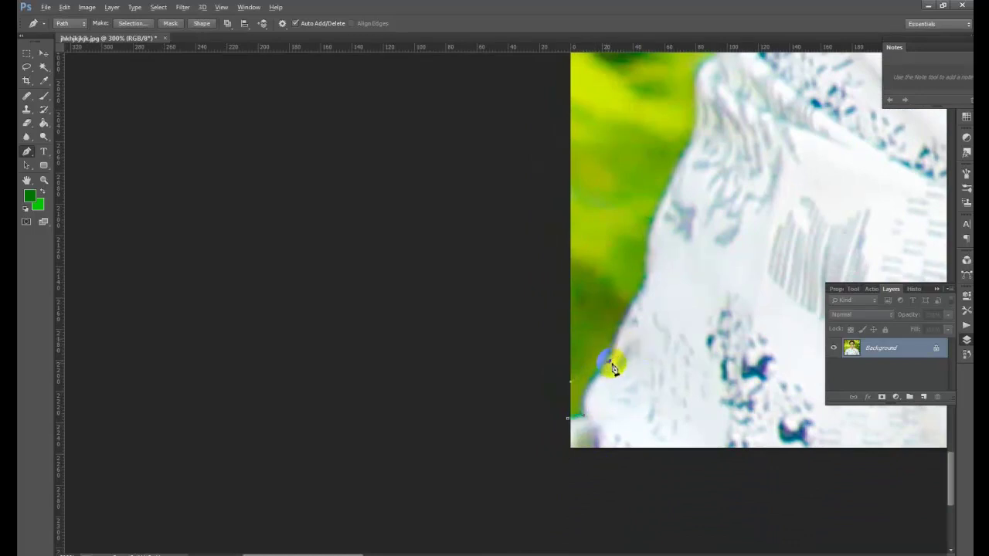
Extend the path up the sleeve's outer edge with two curved segments, removing the outgoing direction handle at each new anchor
{"action": "left_click", "coordinate": [608, 318]}
{"action": "left_click", "coordinate": [644, 282]}
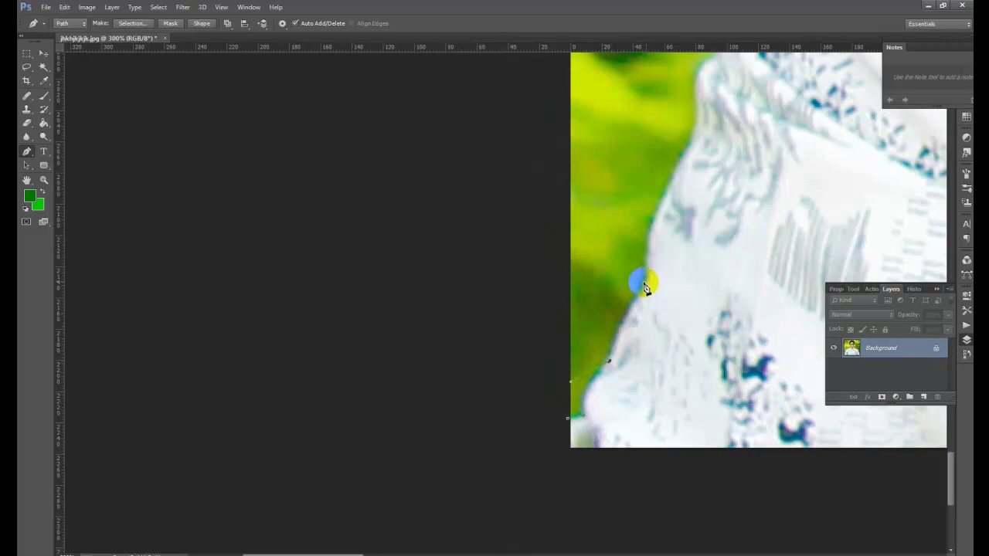
{"action": "left_click", "coordinate": [678, 242]}
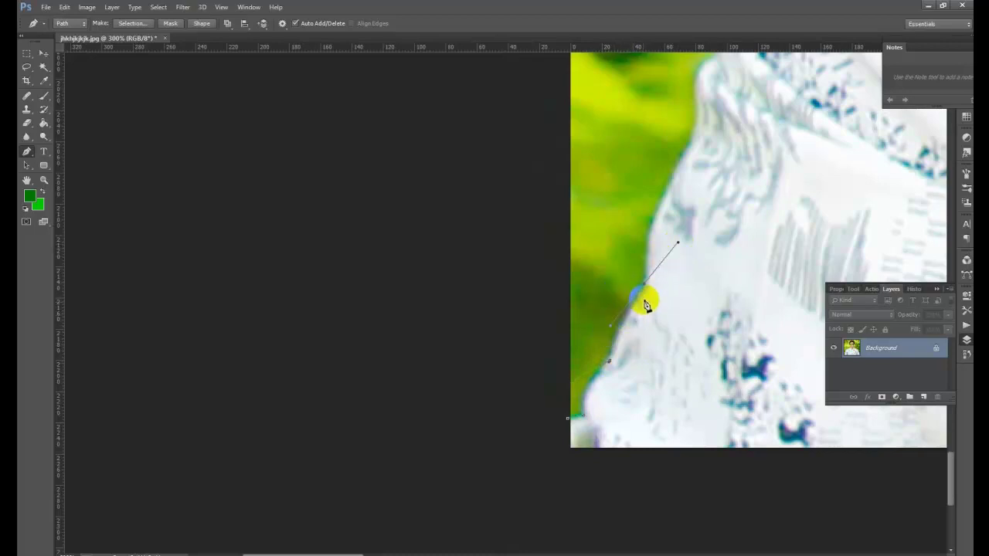
{"action": "left_click_drag", "start_coordinate": [661, 195], "coordinate": [680, 157]}
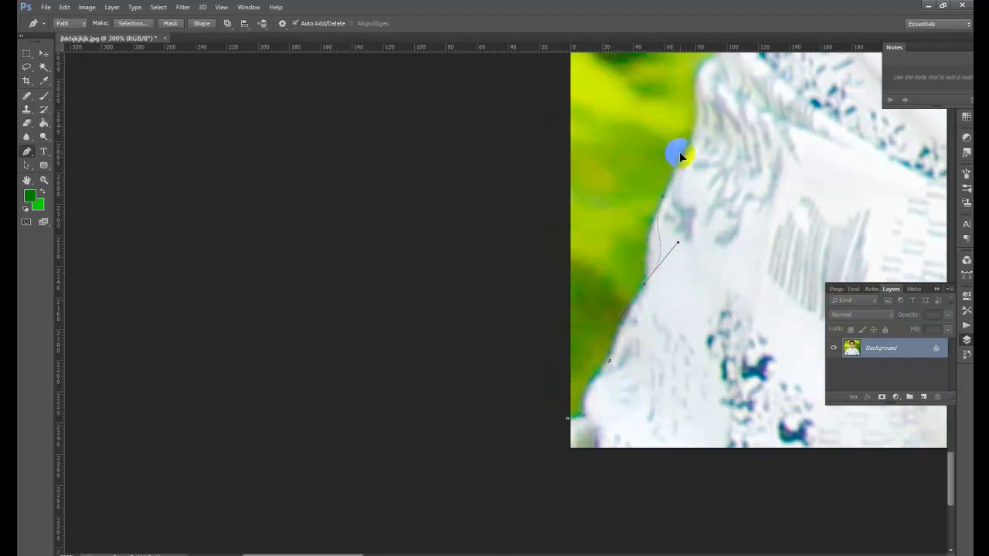
{"action": "key", "text": "ctrl+z"}
{"action": "left_click", "coordinate": [648, 291]}
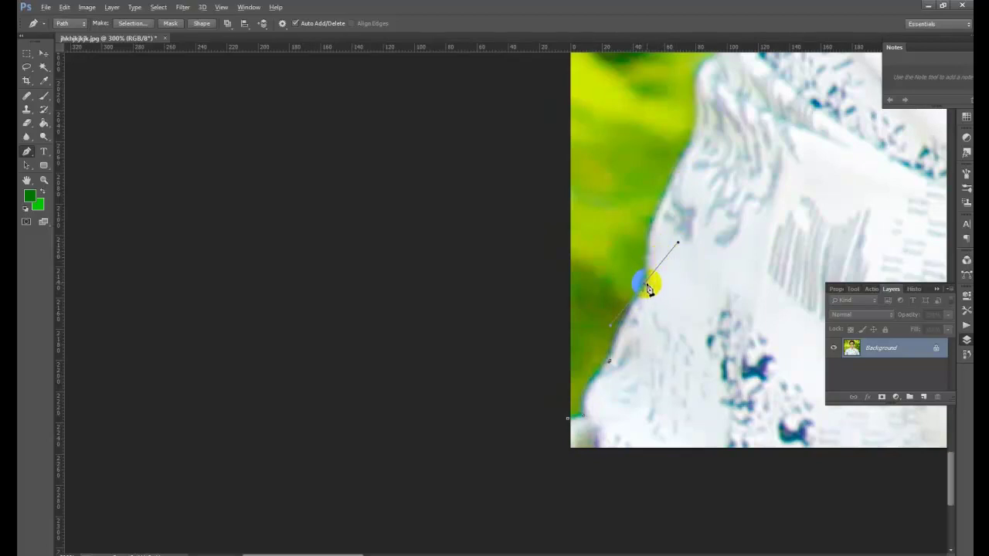
{"action": "left_click", "coordinate": [645, 285], "text": "alt"}
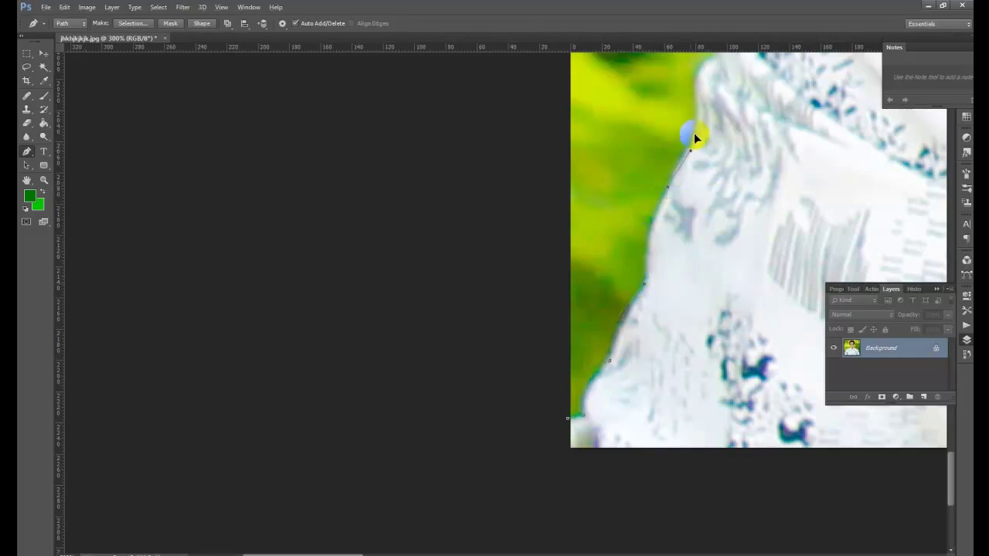
{"action": "left_click_drag", "start_coordinate": [697, 130], "coordinate": [688, 184]}
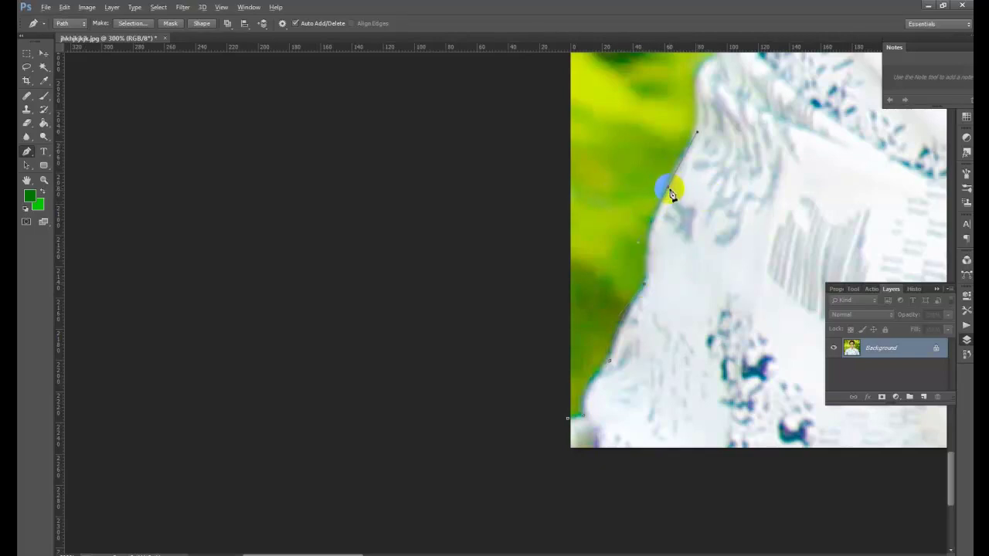
{"action": "left_click", "coordinate": [669, 188], "text": "alt"}
Continue the path around the top of the lower sleeve section to the notch where it meets the first fold
{"action": "left_click_drag", "start_coordinate": [811, 216], "coordinate": [787, 301]}
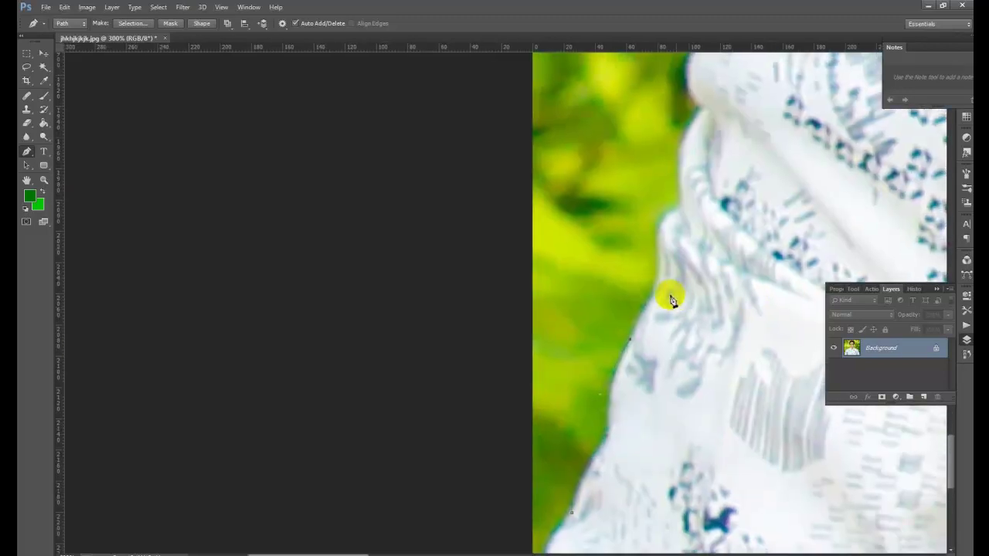
{"action": "left_click_drag", "start_coordinate": [653, 294], "coordinate": [661, 272]}
{"action": "left_click_drag", "start_coordinate": [806, 193], "coordinate": [654, 204]}
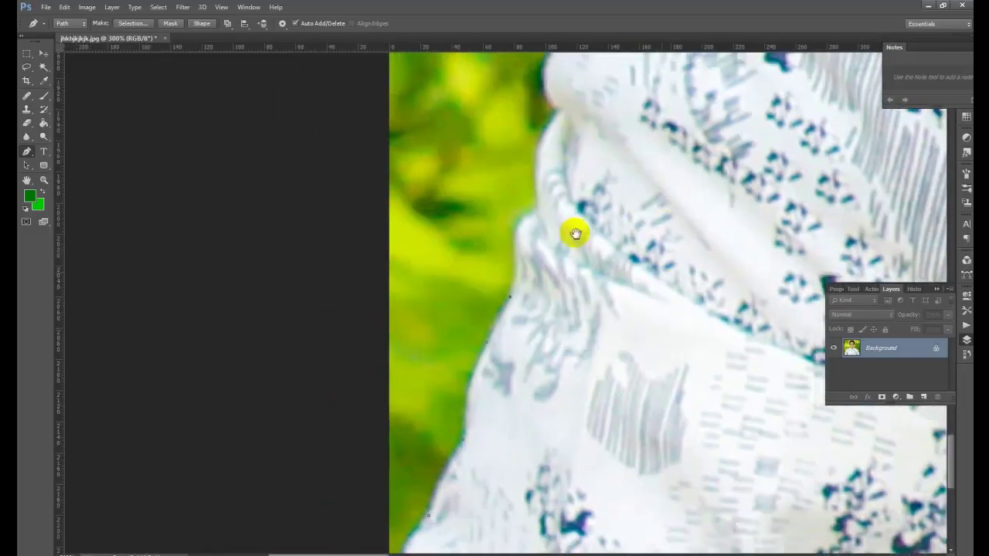
{"action": "left_click_drag", "start_coordinate": [595, 297], "coordinate": [667, 232]}
{"action": "left_click_drag", "start_coordinate": [666, 278], "coordinate": [667, 346]}
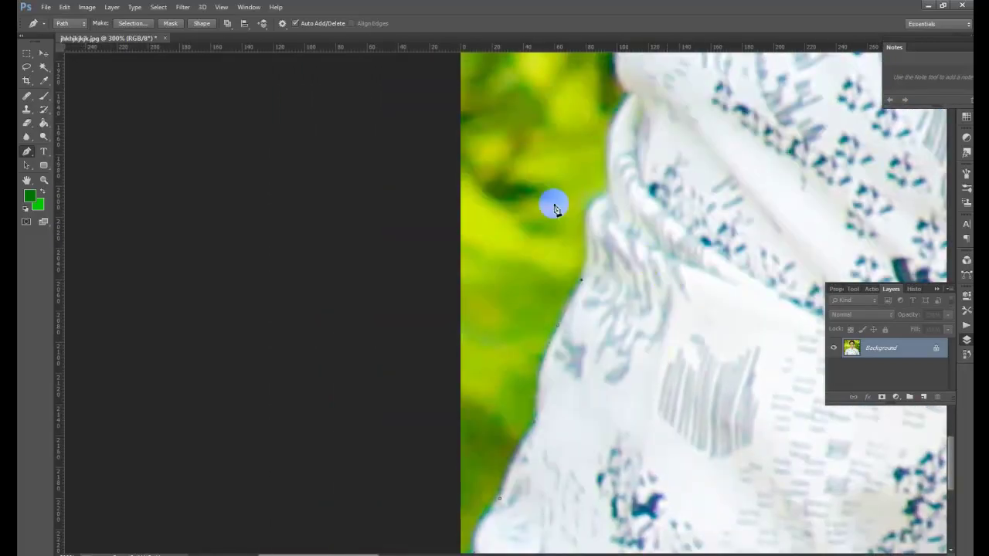
{"action": "left_click_drag", "start_coordinate": [587, 240], "coordinate": [640, 200]}
{"action": "left_click", "coordinate": [587, 240], "text": "alt"}
{"action": "left_click", "coordinate": [613, 209], "text": "alt"}
Trace the sleeve fold and the rounded bulge above it with two curved segments, removing each new anchor's outgoing handle
{"action": "left_click_drag", "start_coordinate": [732, 185], "coordinate": [689, 328]}
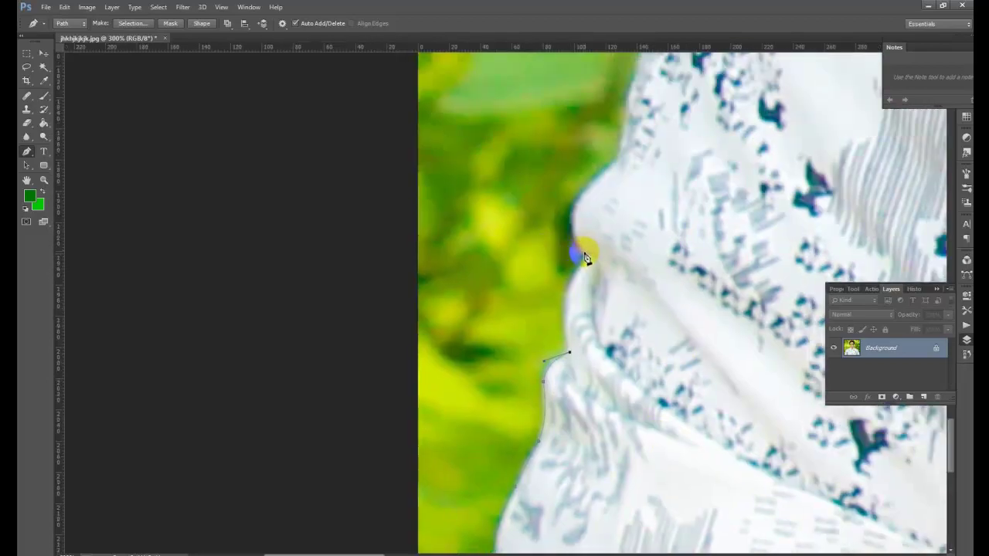
{"action": "left_click_drag", "start_coordinate": [584, 252], "coordinate": [623, 192]}
{"action": "left_click", "coordinate": [586, 252], "text": "alt"}
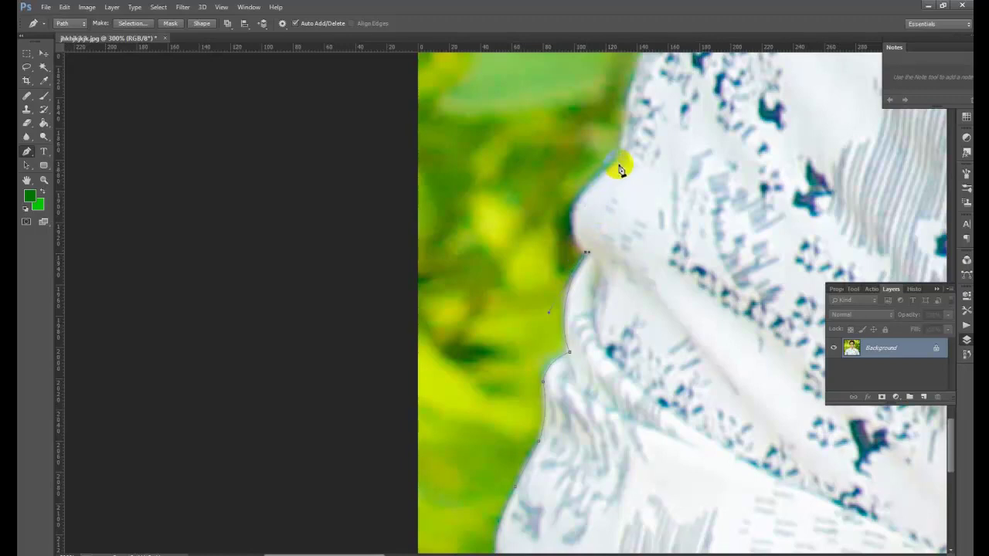
{"action": "left_click", "coordinate": [619, 160]}
{"action": "left_click_drag", "start_coordinate": [672, 162], "coordinate": [707, 107]}
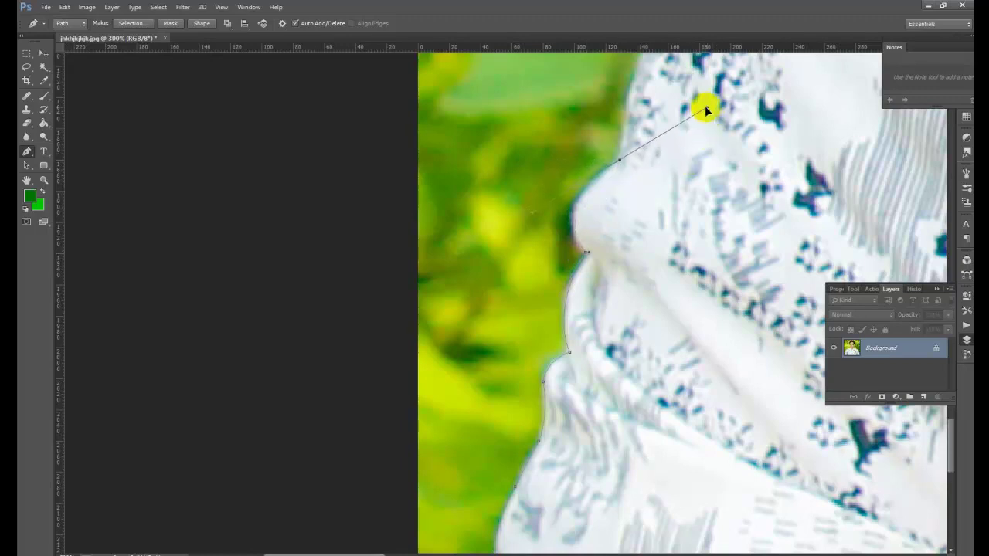
{"action": "left_click", "coordinate": [620, 160], "text": "alt"}
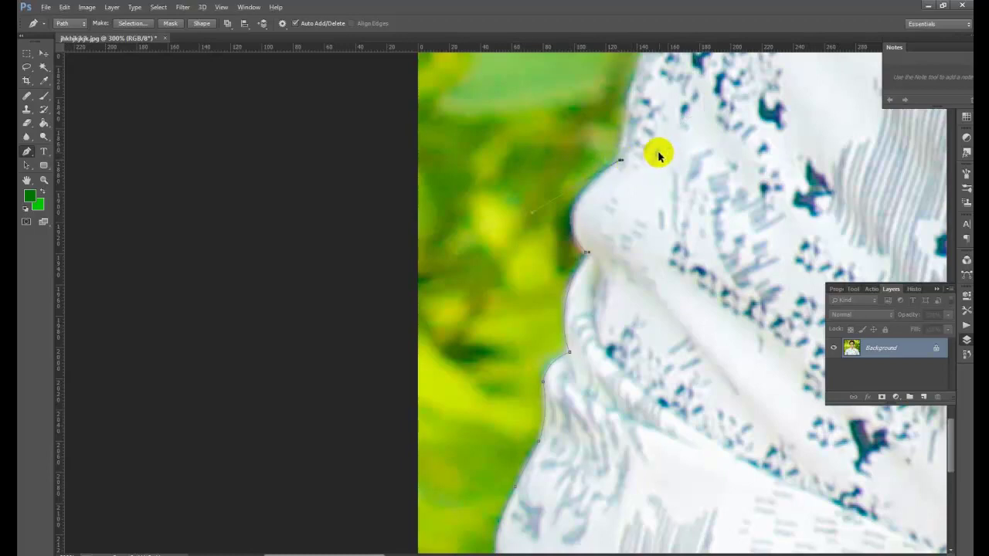
Undo the last path edit and extend the path up the sleeve above the bulge with two curved segments, removing each new anchor's outgoing handle
{"action": "key", "text": "ctrl+z"}
{"action": "left_click_drag", "start_coordinate": [734, 123], "coordinate": [697, 361]}
{"action": "left_click", "coordinate": [605, 289]}
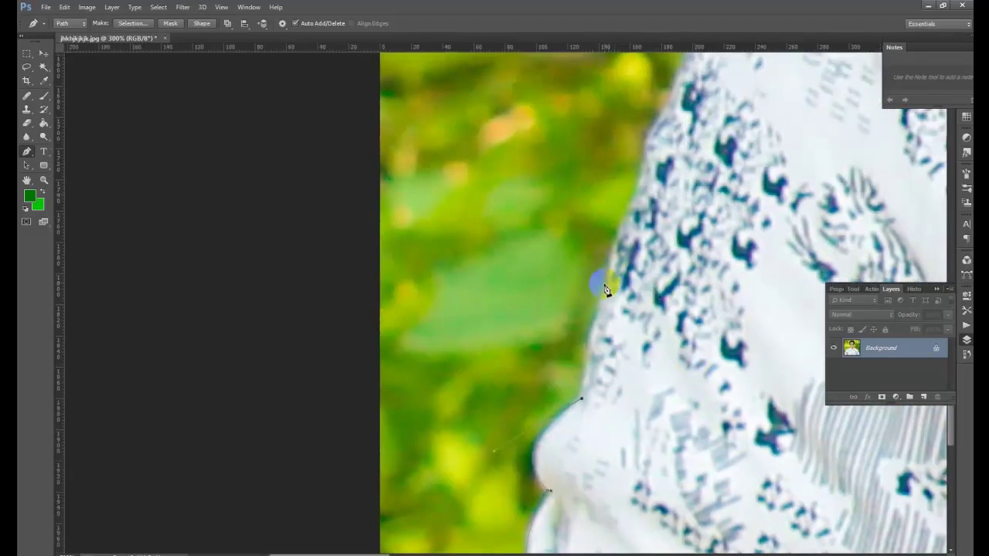
{"action": "left_click_drag", "start_coordinate": [607, 289], "coordinate": [612, 259]}
{"action": "left_click", "coordinate": [605, 287], "text": "alt"}
{"action": "left_click", "coordinate": [645, 140]}
{"action": "left_click_drag", "start_coordinate": [647, 138], "coordinate": [645, 113]}
{"action": "left_click", "coordinate": [647, 139], "text": "alt"}
Continue the path up the upper sleeve's outer edge with two gently curved segments, ending below the small bump near the shoulder
{"action": "left_click_drag", "start_coordinate": [720, 111], "coordinate": [688, 348]}
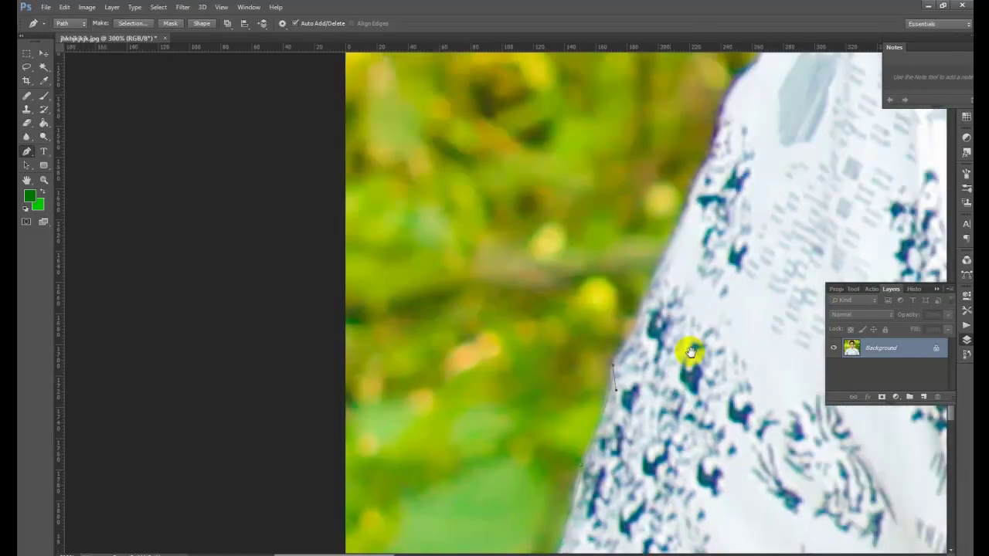
{"action": "left_click", "coordinate": [638, 300]}
{"action": "left_click_drag", "start_coordinate": [644, 302], "coordinate": [646, 282]}
{"action": "left_click", "coordinate": [643, 301], "text": "alt"}
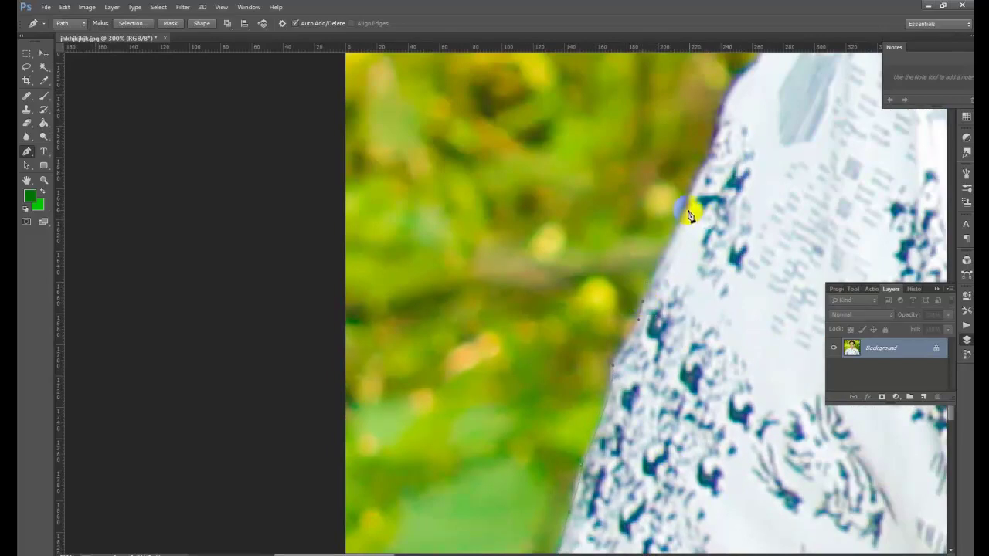
{"action": "left_click", "coordinate": [695, 183]}
{"action": "left_click_drag", "start_coordinate": [695, 180], "coordinate": [693, 182]}
Trace the small bump on the upper sleeve and the straight edge above it up to just below the shoulder corner
{"action": "left_click_drag", "start_coordinate": [716, 146], "coordinate": [707, 284]}
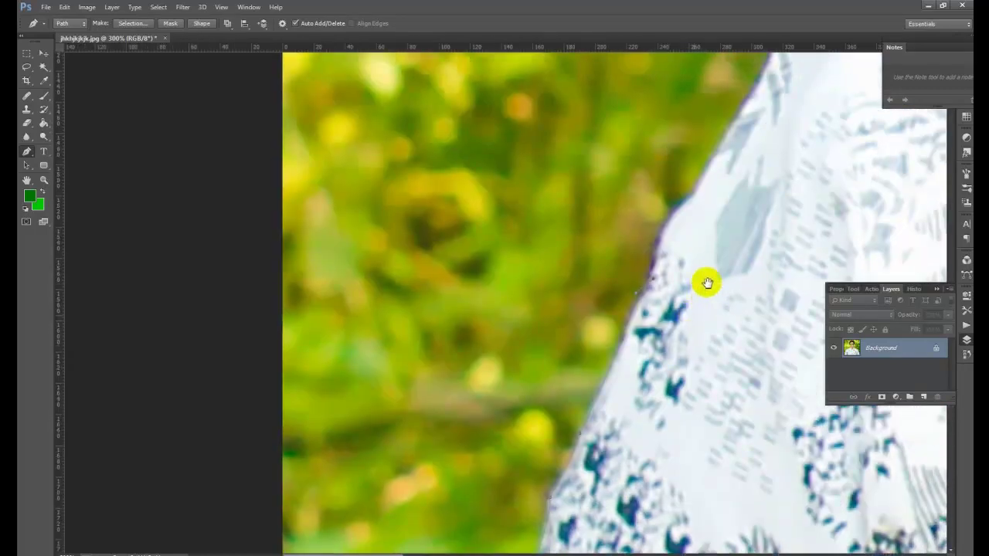
{"action": "left_click_drag", "start_coordinate": [693, 196], "coordinate": [725, 184]}
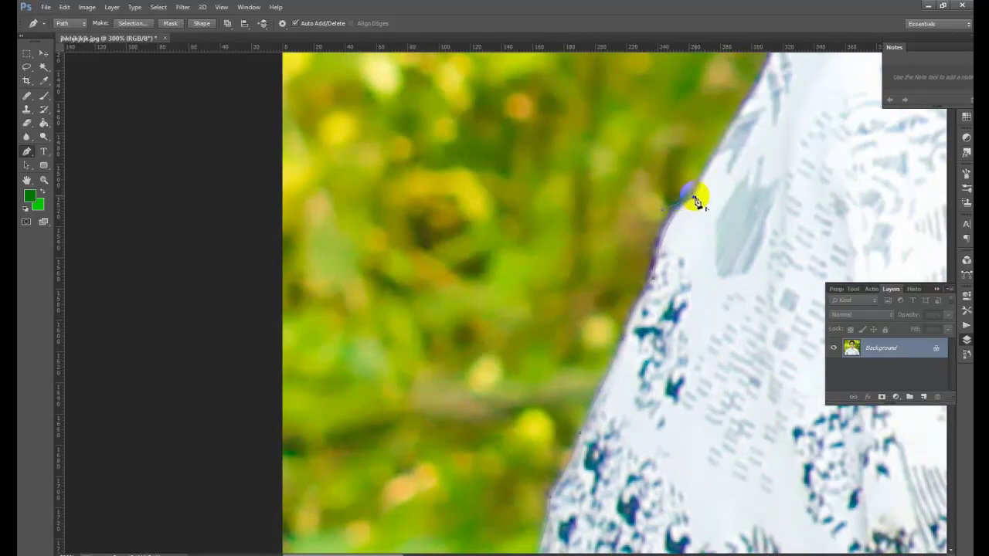
{"action": "left_click_drag", "start_coordinate": [792, 167], "coordinate": [719, 312]}
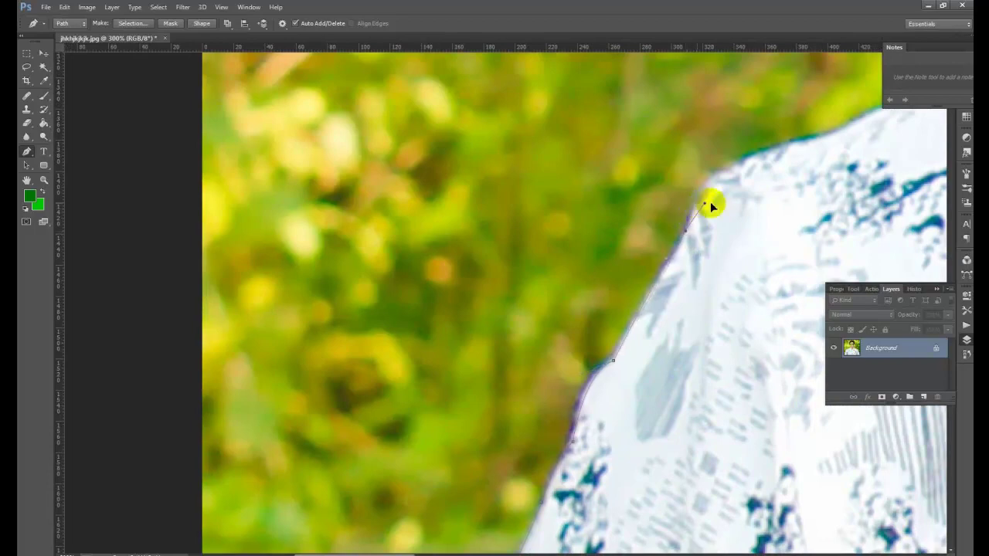
{"action": "left_click_drag", "start_coordinate": [712, 201], "coordinate": [712, 202]}
{"action": "left_click", "coordinate": [685, 231], "text": "alt"}
Curve the path around the shoulder corner onto the shoulder's upper edge, cutting the outgoing handles of the new anchors
{"action": "left_click_drag", "start_coordinate": [737, 166], "coordinate": [786, 151]}
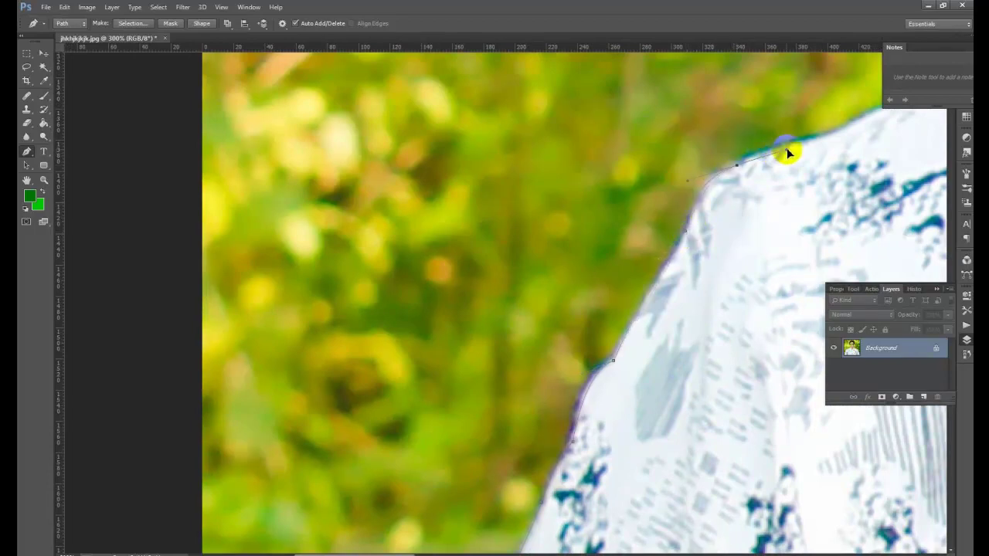
{"action": "left_click", "coordinate": [736, 166], "text": "alt"}
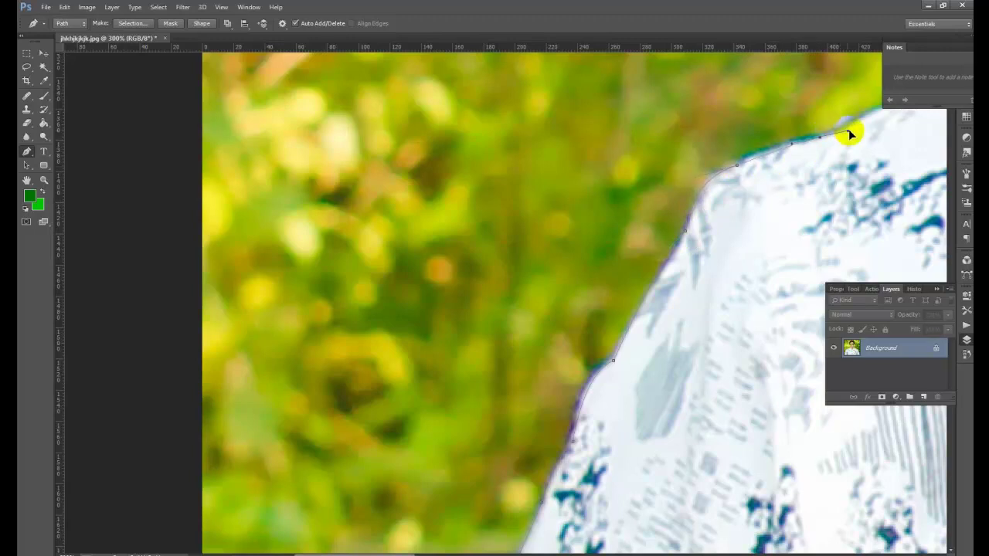
{"action": "left_click_drag", "start_coordinate": [834, 136], "coordinate": [849, 131]}
{"action": "left_click", "coordinate": [822, 139], "text": "alt"}
Extend the path up the first part of the shoulder slope with two curved segments, removing each new anchor's outgoing handle
{"action": "left_click_drag", "start_coordinate": [856, 203], "coordinate": [677, 322]}
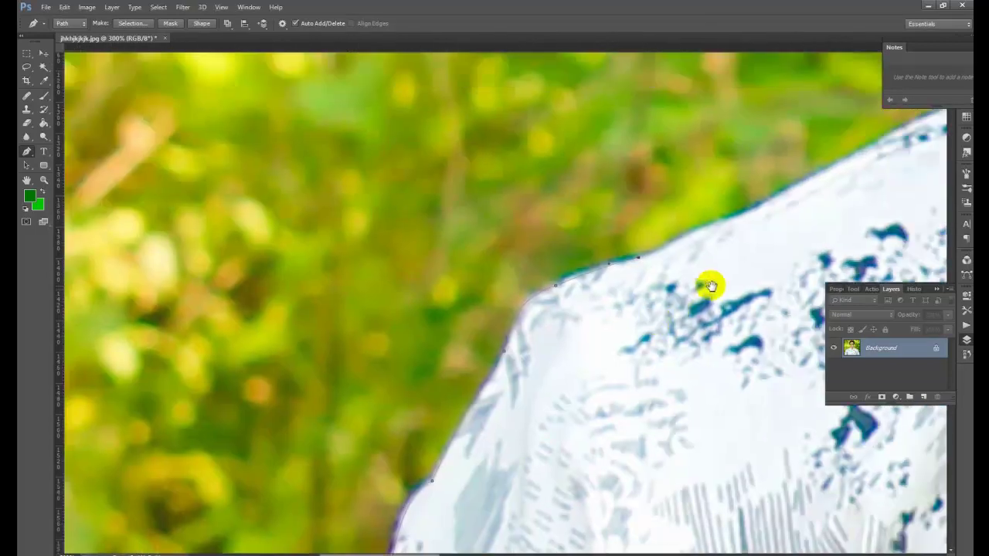
{"action": "left_click_drag", "start_coordinate": [723, 224], "coordinate": [790, 194]}
{"action": "left_click", "coordinate": [718, 216], "text": "alt"}
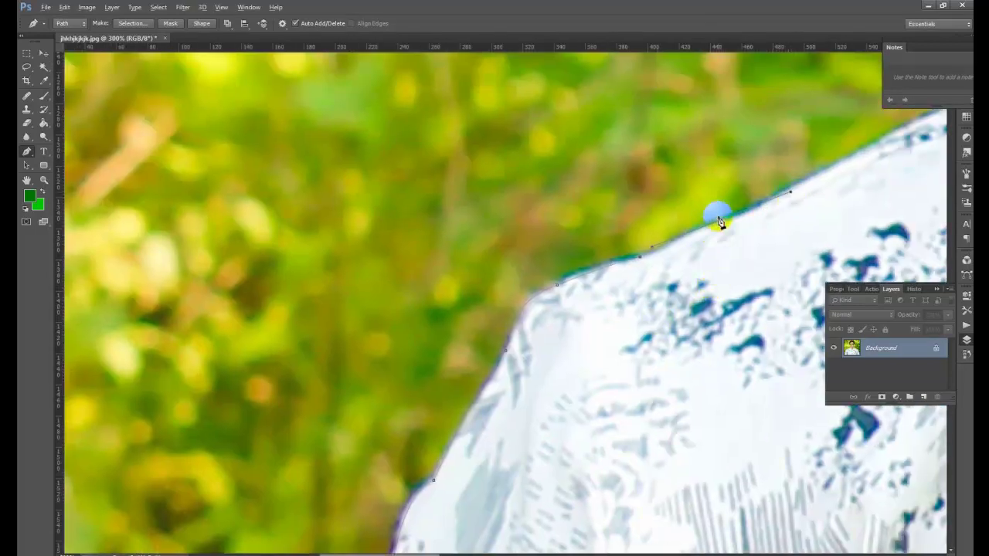
{"action": "left_click", "coordinate": [721, 217], "text": "alt"}
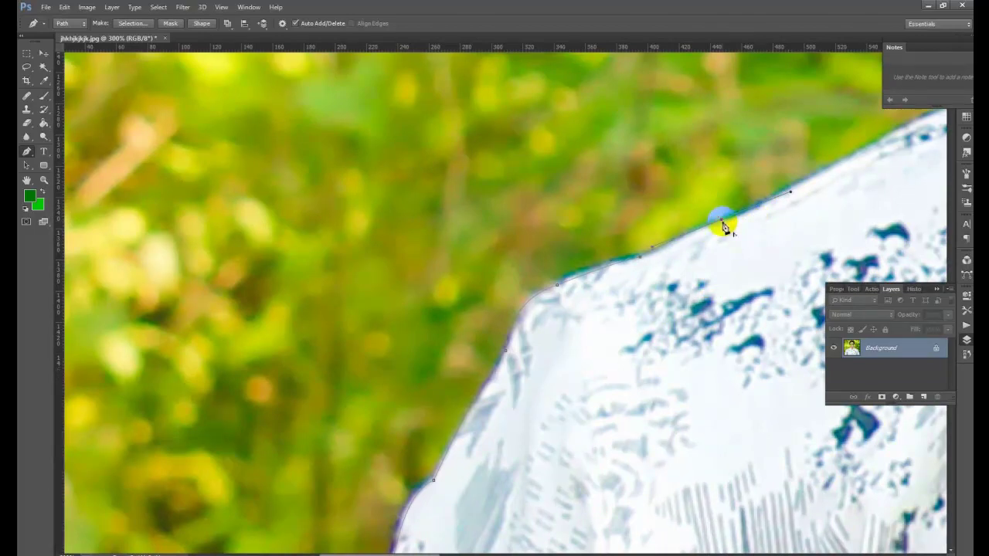
{"action": "left_click", "coordinate": [788, 189]}
{"action": "mouse_move", "coordinate": [788, 190]}
{"action": "left_mouse_down"}
{"action": "mouse_move", "coordinate": [799, 160]}
{"action": "mouse_move", "coordinate": [776, 199]}
{"action": "left_mouse_up"}
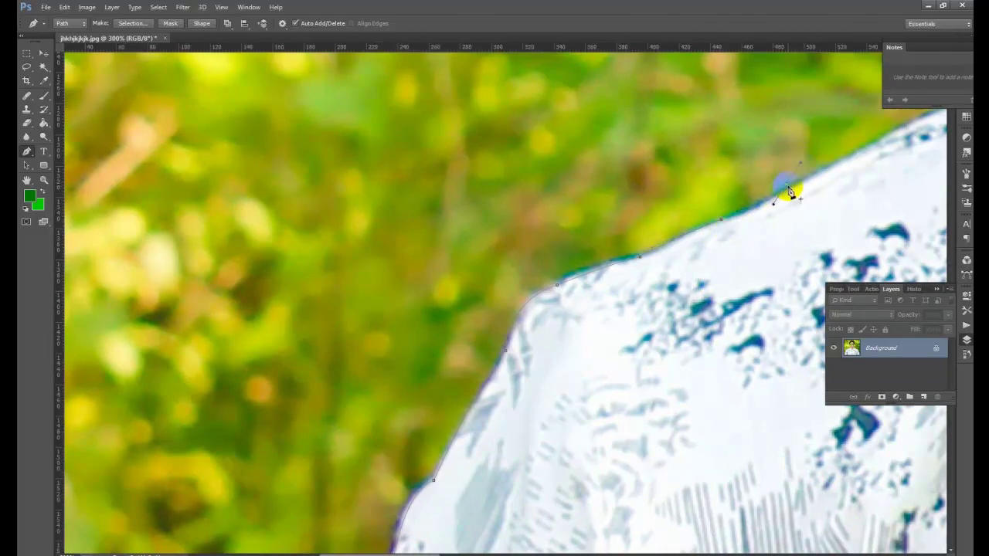
{"action": "left_click", "coordinate": [788, 186], "text": "alt"}
Trace the middle of the shoulder slope along the narrow patterned band with further anchors on the shirt's upper edge
{"action": "left_click_drag", "start_coordinate": [852, 194], "coordinate": [662, 298]}
{"action": "left_click_drag", "start_coordinate": [709, 232], "coordinate": [722, 227]}
{"action": "left_click", "coordinate": [721, 225], "text": "alt"}
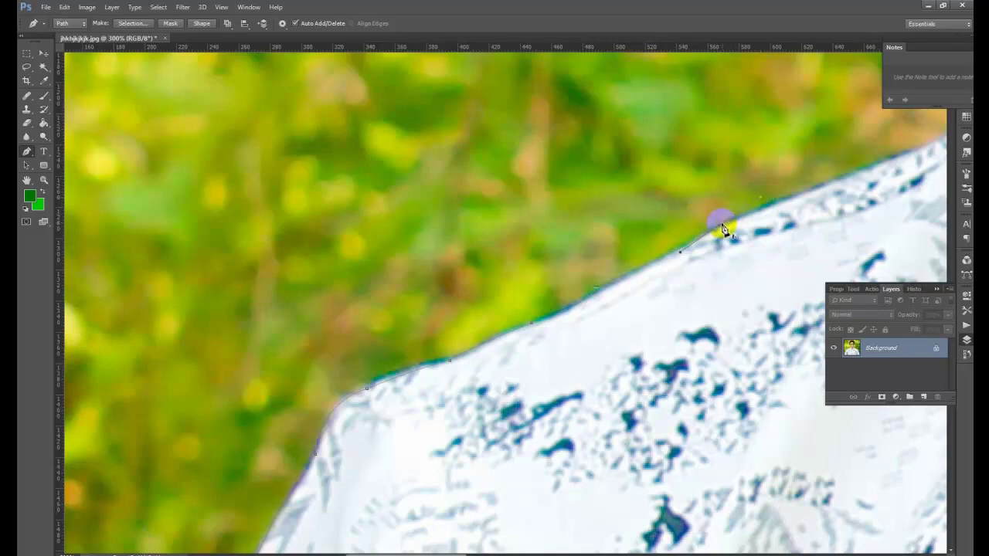
{"action": "left_click", "coordinate": [915, 155]}
{"action": "left_click", "coordinate": [941, 145]}
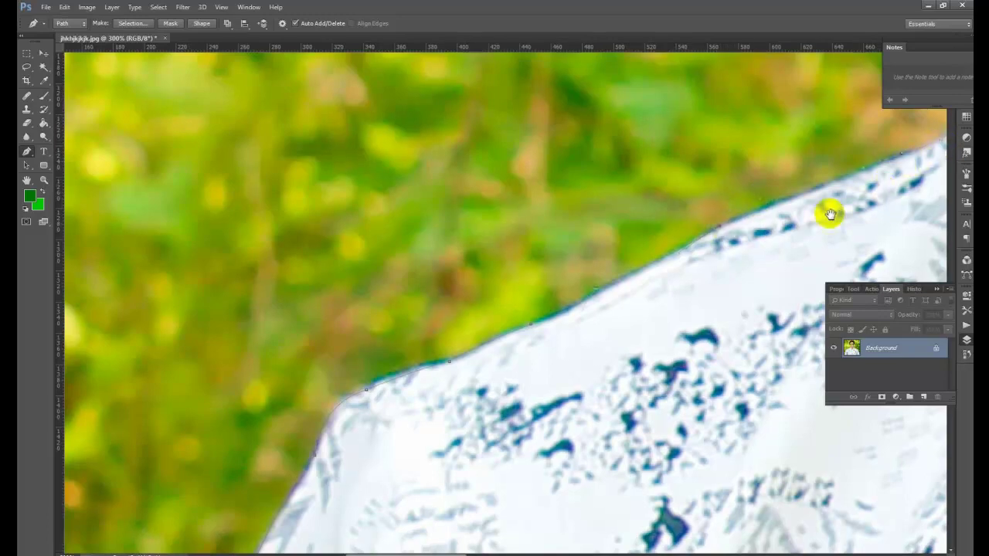
Trace the rest of the shoulder over the striped area to the base of the collar, removing the new anchors' outgoing handles
{"action": "left_click_drag", "start_coordinate": [824, 210], "coordinate": [711, 252]}
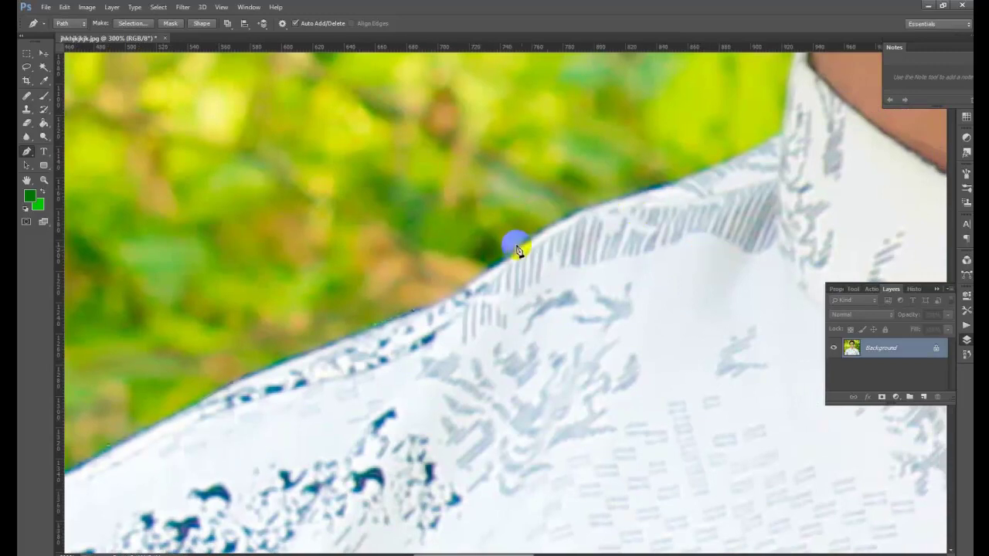
{"action": "left_click_drag", "start_coordinate": [520, 247], "coordinate": [554, 203]}
{"action": "left_click", "coordinate": [520, 250], "text": "alt"}
{"action": "key", "text": "ctrl+z"}
{"action": "left_click", "coordinate": [518, 249], "text": "alt"}
{"action": "left_click", "coordinate": [632, 193]}
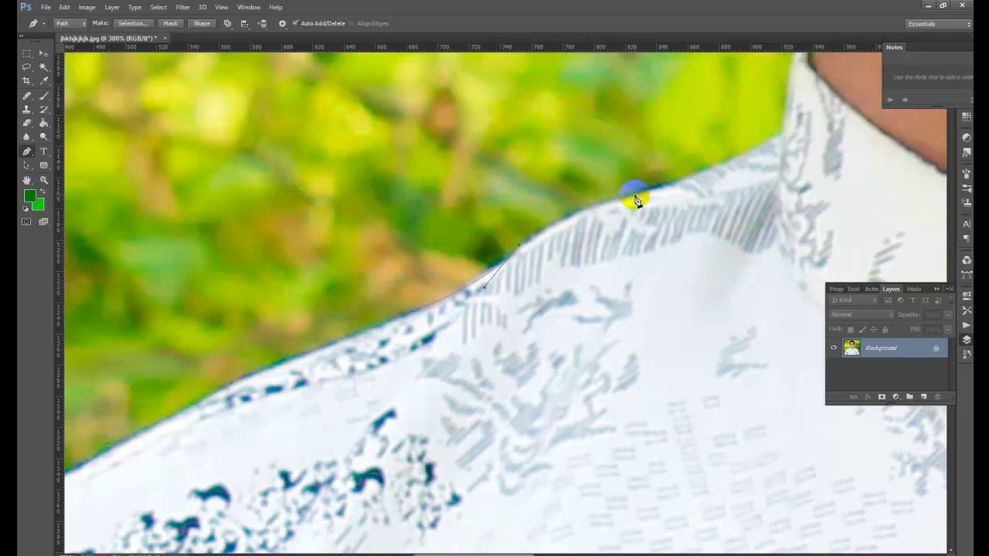
{"action": "left_click", "coordinate": [703, 175]}
{"action": "left_click_drag", "start_coordinate": [706, 176], "coordinate": [707, 177]}
{"action": "left_click", "coordinate": [635, 196], "text": "alt"}
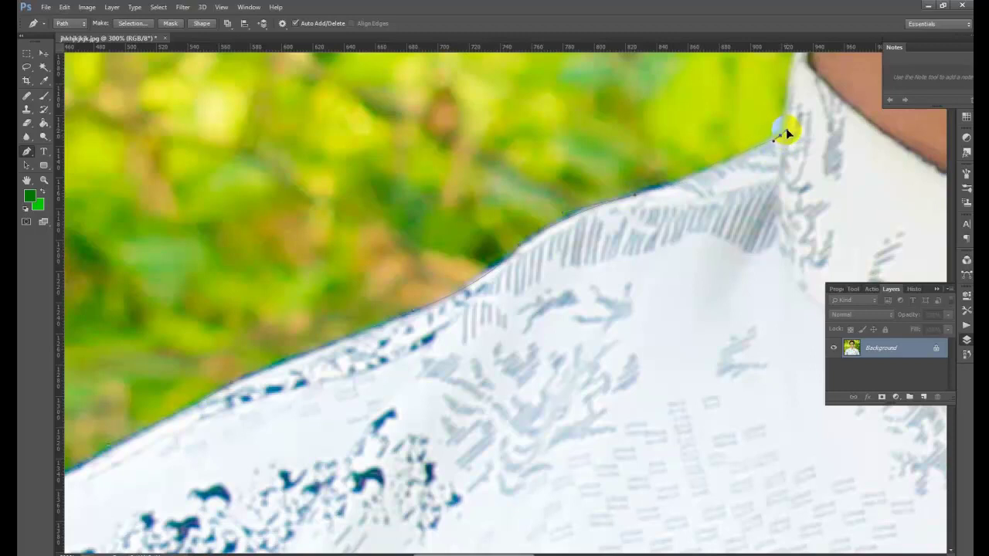
{"action": "left_click", "coordinate": [779, 137], "text": "alt"}
Curve the path up the collar's outer edge to its tip at the neck and remove the anchor's outgoing handle
{"action": "left_click_drag", "start_coordinate": [808, 106], "coordinate": [779, 278]}
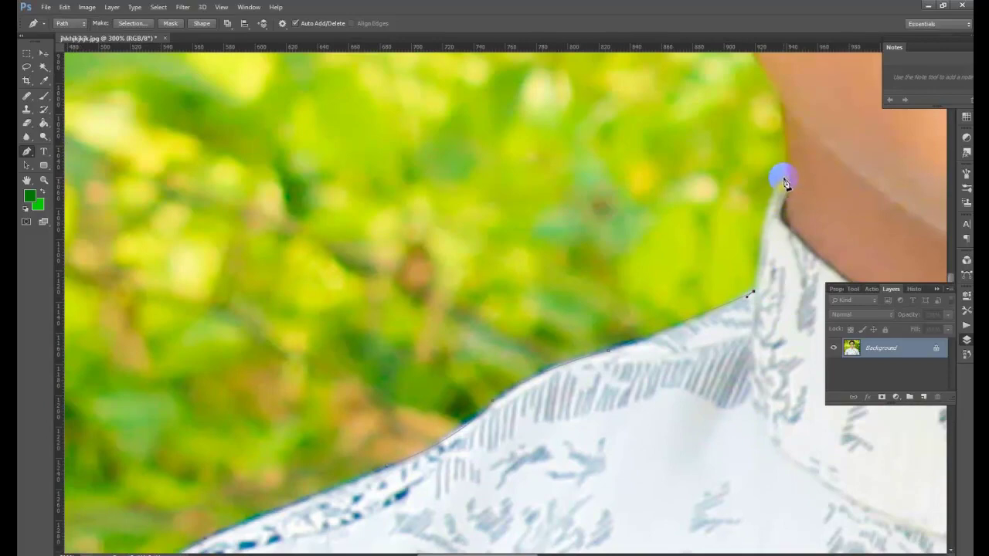
{"action": "left_click_drag", "start_coordinate": [788, 182], "coordinate": [819, 156]}
{"action": "left_click", "coordinate": [786, 179], "text": "alt"}
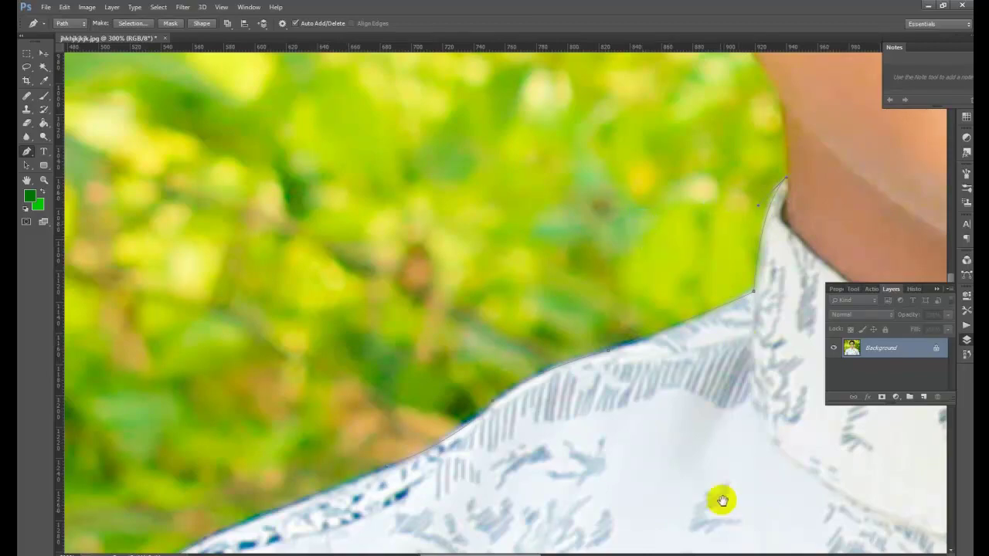
Extend the path up the neck edge to the corner where the jaw begins and cut the anchor's outgoing handle
{"action": "left_click_drag", "start_coordinate": [772, 139], "coordinate": [757, 265]}
{"action": "left_click_drag", "start_coordinate": [679, 394], "coordinate": [649, 271]}
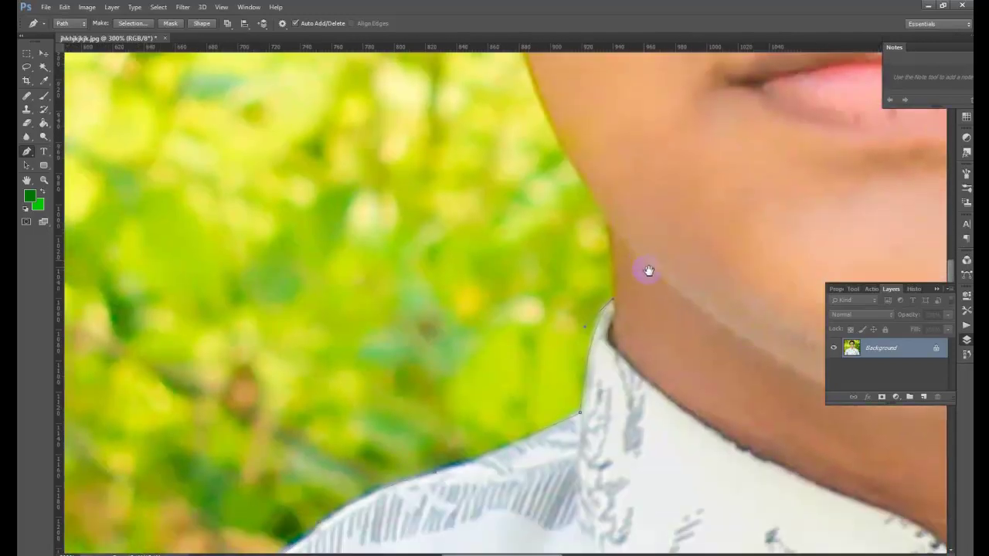
{"action": "left_click", "coordinate": [609, 216]}
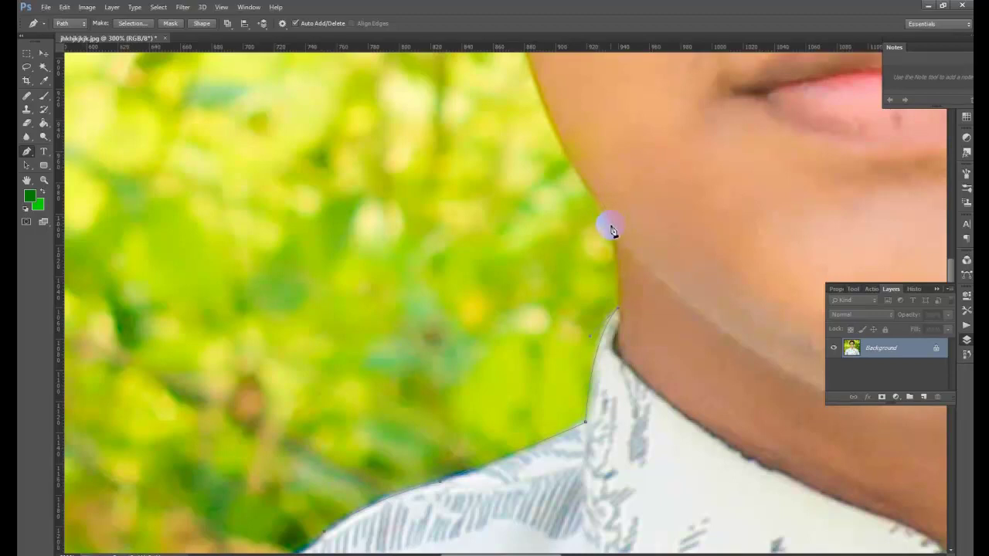
{"action": "left_click_drag", "start_coordinate": [608, 224], "coordinate": [667, 379]}
{"action": "left_click", "coordinate": [608, 226], "text": "alt"}
Trace the jaw and cheek with one curved segment up to the bottom of the earlobe, cutting the outgoing handle
{"action": "key", "text": "space"}
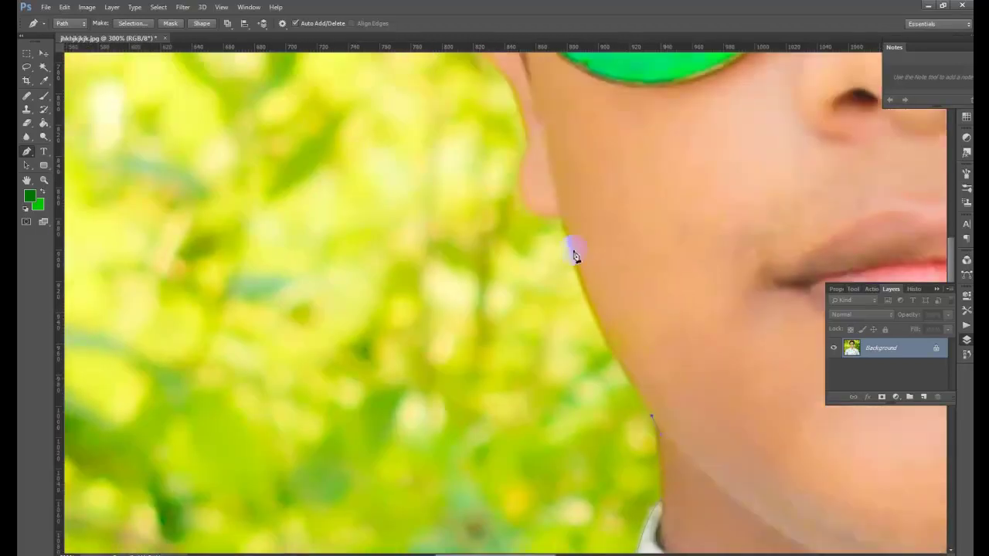
{"action": "left_click", "coordinate": [559, 223]}
{"action": "left_click_drag", "start_coordinate": [562, 222], "coordinate": [542, 183]}
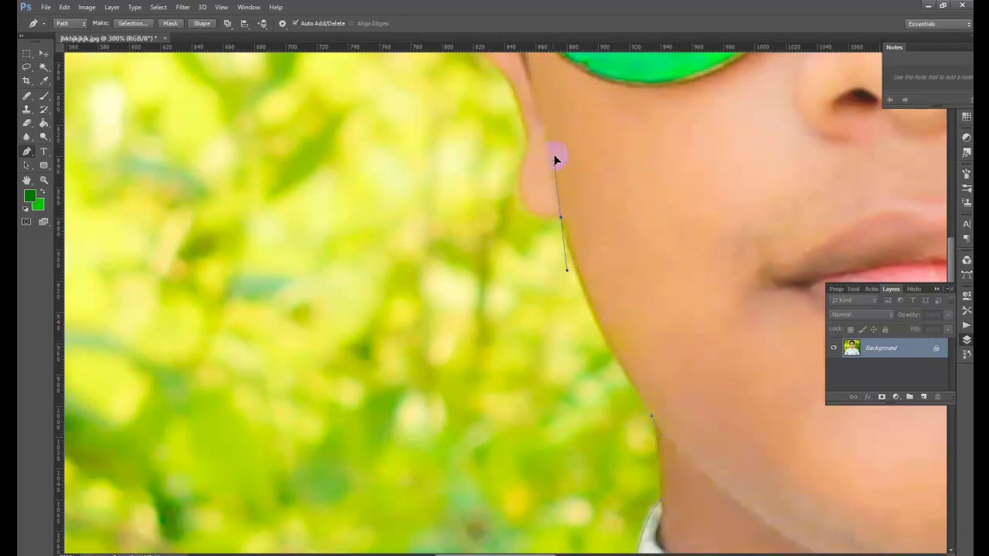
{"action": "left_click", "coordinate": [560, 222]}
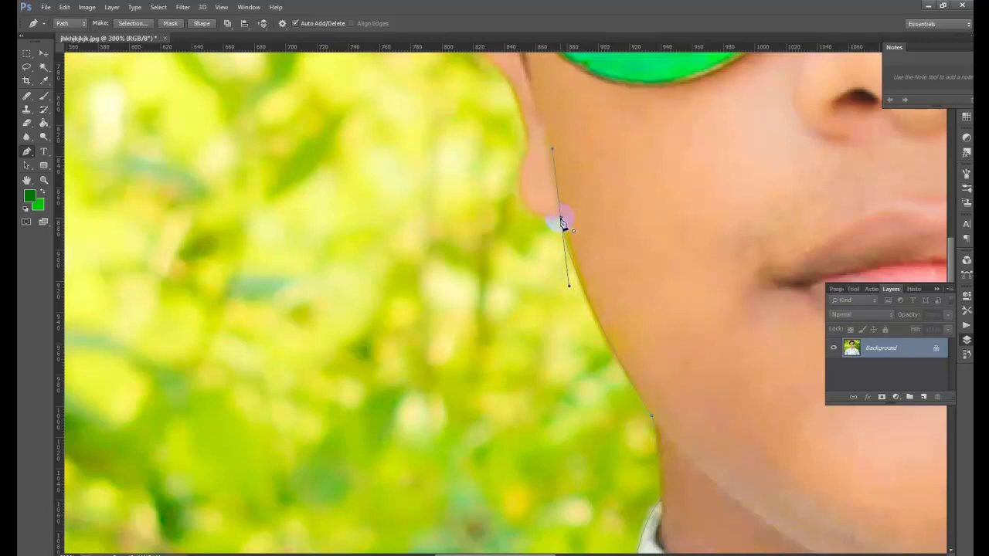
Trace around the earlobe and up the ear's outer edge to its upper curve with curved segments, removing the outgoing handles
{"action": "left_click_drag", "start_coordinate": [534, 256], "coordinate": [579, 418]}
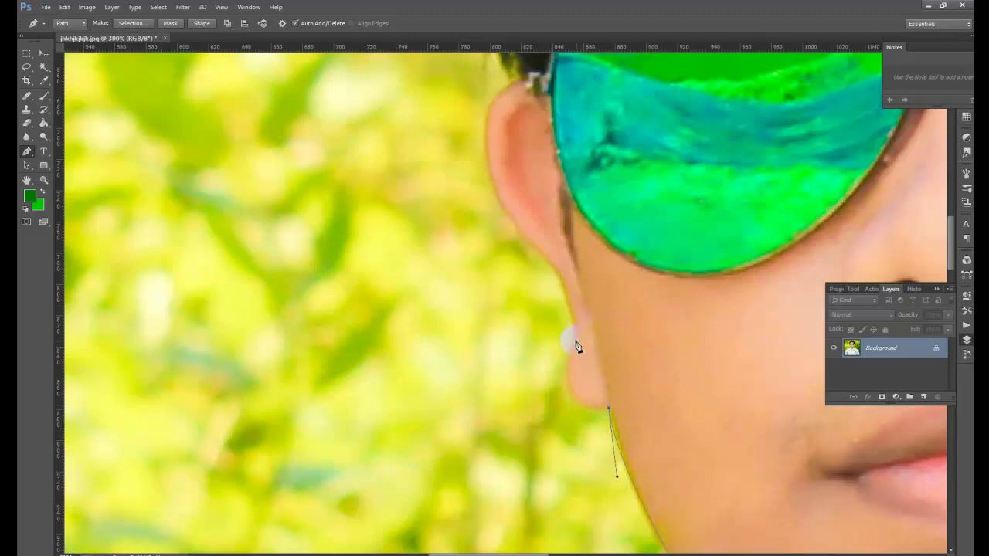
{"action": "left_click_drag", "start_coordinate": [574, 341], "coordinate": [597, 278]}
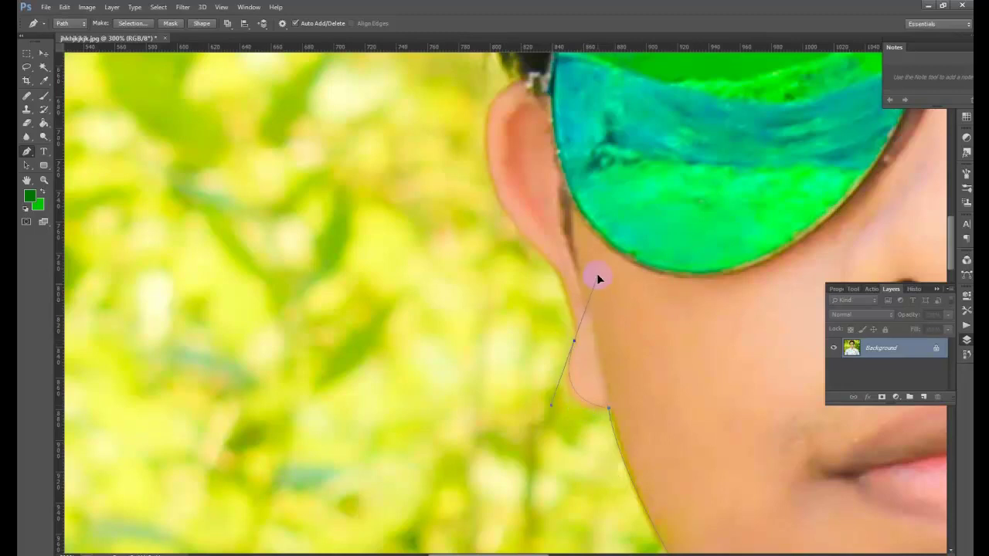
{"action": "left_click", "coordinate": [573, 343], "text": "alt"}
{"action": "left_click_drag", "start_coordinate": [544, 261], "coordinate": [517, 248]}
{"action": "left_click_drag", "start_coordinate": [491, 109], "coordinate": [515, 199]}
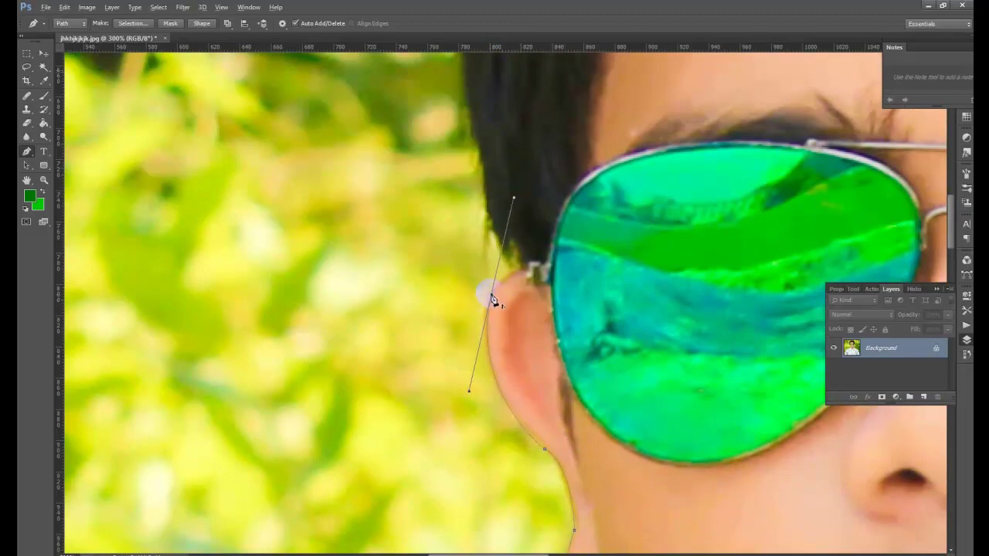
{"action": "left_click", "coordinate": [492, 295]}
Carry the path over the top of the ear to the hairline and up the outer edge of the side hair
{"action": "left_click", "coordinate": [514, 269]}
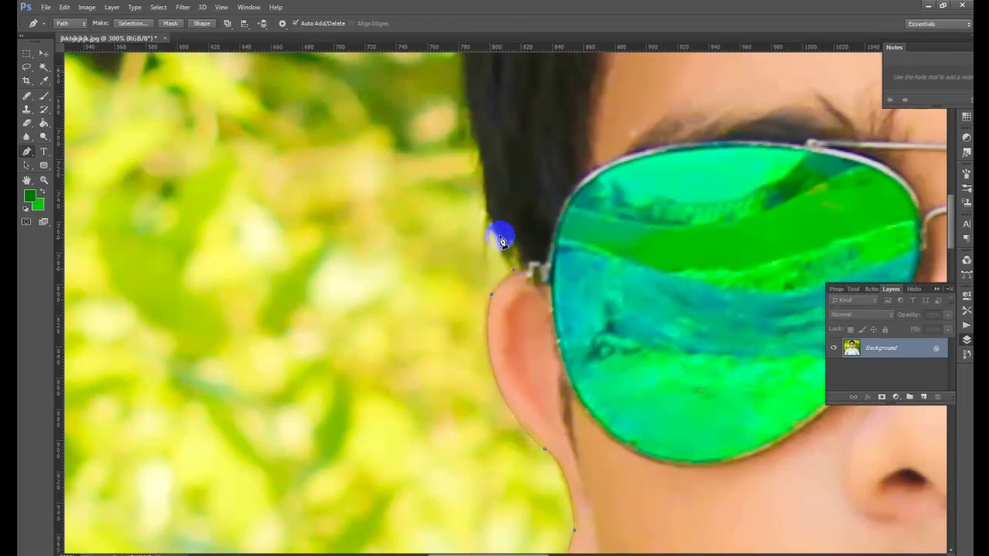
{"action": "left_click_drag", "start_coordinate": [485, 199], "coordinate": [487, 322]}
{"action": "left_click", "coordinate": [487, 196]}
{"action": "left_click_drag", "start_coordinate": [492, 357], "coordinate": [475, 249]}
{"action": "left_click_drag", "start_coordinate": [577, 304], "coordinate": [563, 461]}
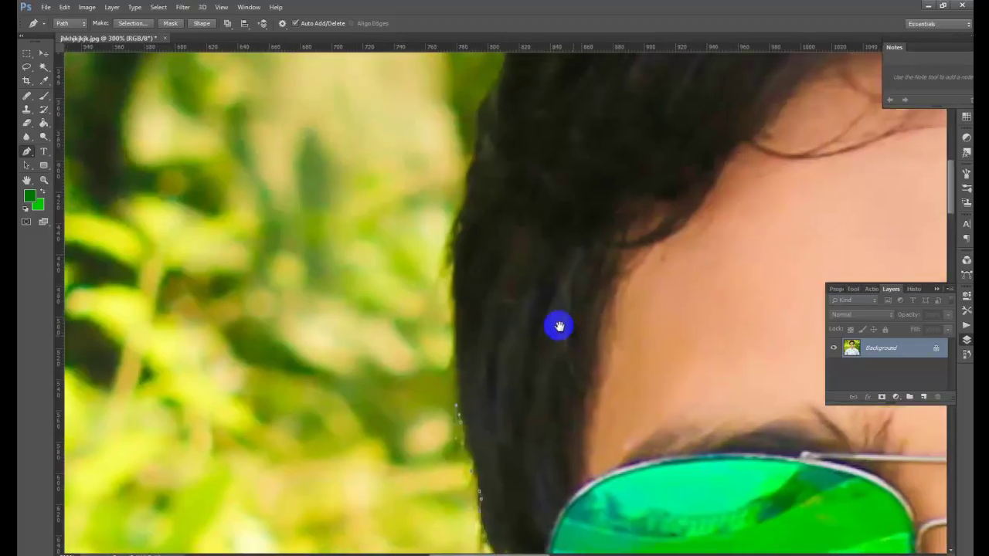
Place closely spaced anchors up the side of the hair beside the forehead, following its slightly uneven outer edge
{"action": "left_click", "coordinate": [453, 379]}
{"action": "left_click", "coordinate": [459, 347]}
{"action": "left_click", "coordinate": [448, 315]}
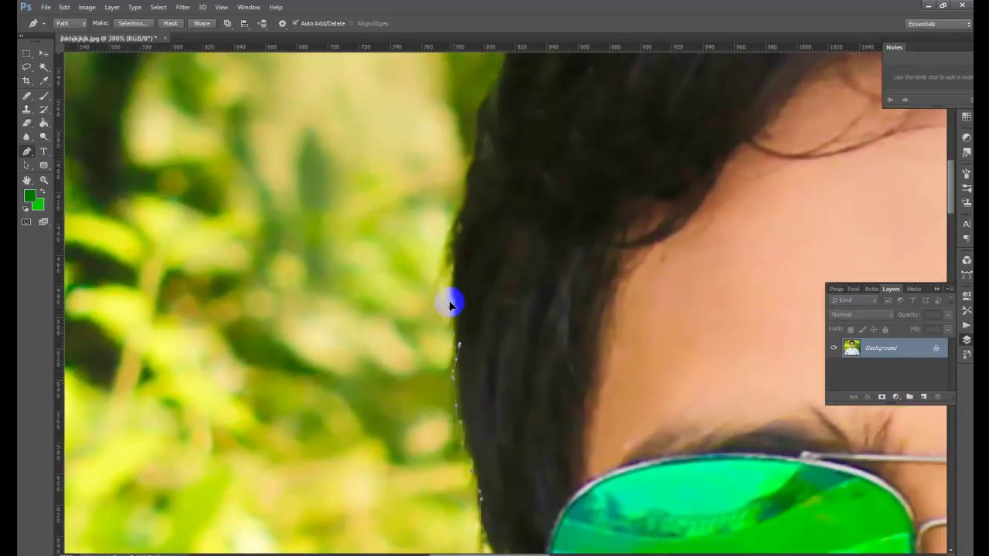
{"action": "left_click", "coordinate": [452, 269]}
{"action": "left_click_drag", "start_coordinate": [455, 242], "coordinate": [498, 70]}
Continue the path with short segments along the slanting hair edge up to the small protruding tuft
{"action": "key", "text": "space"}
{"action": "left_click_drag", "start_coordinate": [521, 276], "coordinate": [521, 338]}
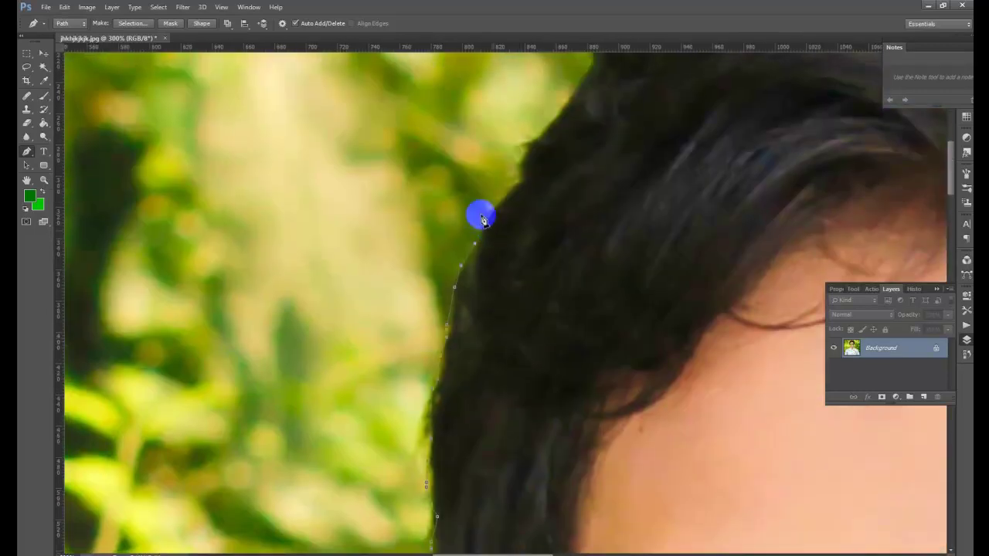
{"action": "left_click_drag", "start_coordinate": [495, 212], "coordinate": [535, 146]}
{"action": "key", "text": "space"}
{"action": "left_click_drag", "start_coordinate": [592, 161], "coordinate": [603, 312]}
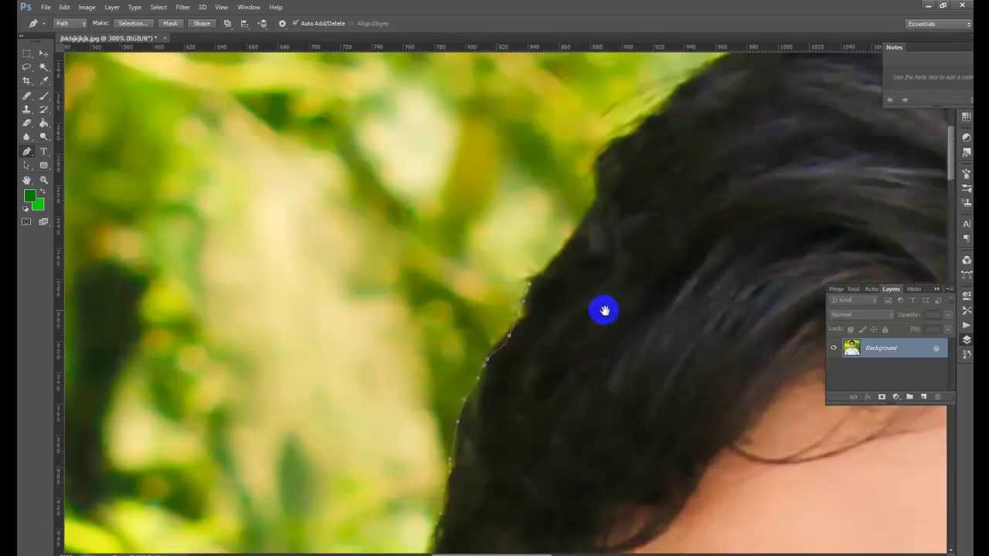
Trace the hair from the tuft up toward the crown with short segments, undoing and replacing one misplaced anchor on the way
{"action": "mouse_move", "coordinate": [560, 269]}
{"action": "left_mouse_down"}
{"action": "mouse_move", "coordinate": [600, 210]}
{"action": "mouse_move", "coordinate": [600, 168]}
{"action": "mouse_move", "coordinate": [700, 86]}
{"action": "left_mouse_up"}
{"action": "key", "text": "space"}
{"action": "left_click_drag", "start_coordinate": [690, 153], "coordinate": [587, 398]}
{"action": "left_click_drag", "start_coordinate": [618, 301], "coordinate": [625, 312]}
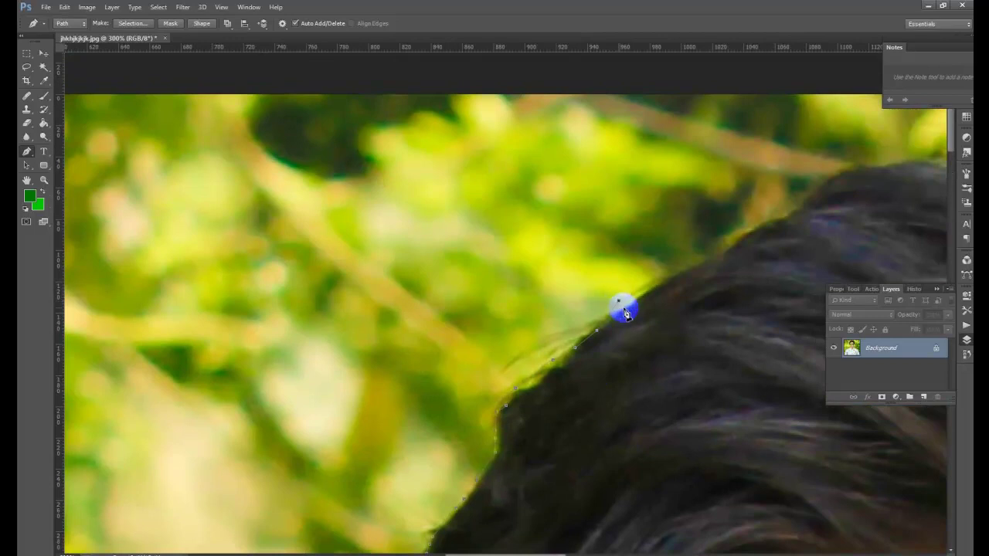
{"action": "key", "text": "ctrl+z"}
{"action": "left_click", "coordinate": [618, 314]}
{"action": "left_click", "coordinate": [631, 304]}
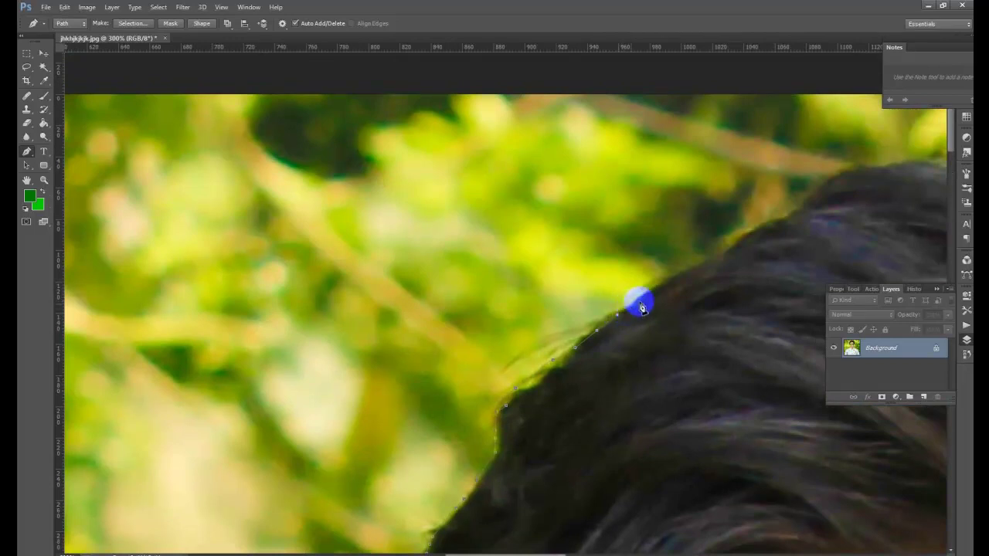
{"action": "mouse_move", "coordinate": [678, 284]}
{"action": "left_mouse_down"}
{"action": "mouse_move", "coordinate": [832, 188]}
{"action": "mouse_move", "coordinate": [747, 248]}
{"action": "mouse_move", "coordinate": [518, 316]}
{"action": "left_mouse_up"}
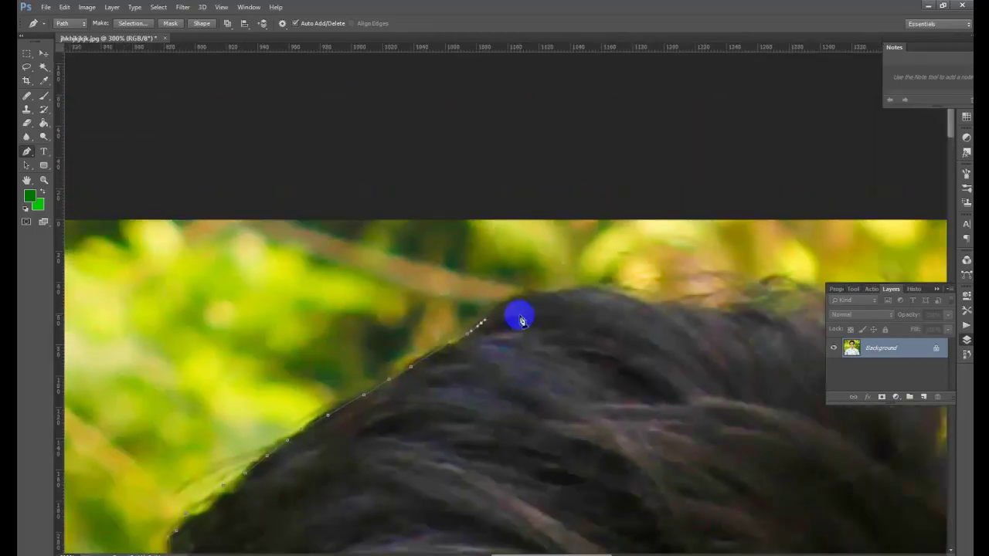
Trace the hair outline over the crown and down onto the far side of the head with curved Pen segments
{"action": "left_click", "coordinate": [552, 290], "text": "alt"}
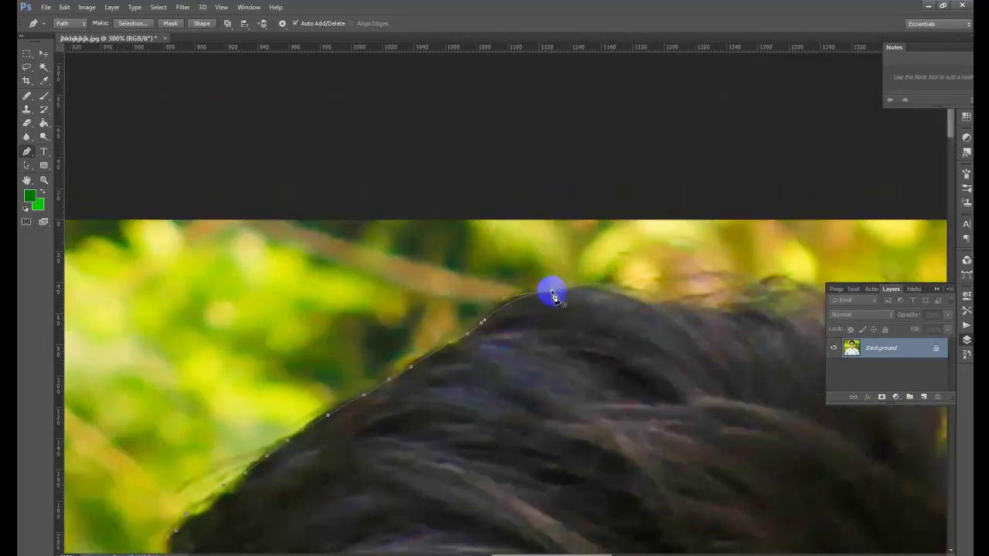
{"action": "left_click", "coordinate": [571, 289]}
{"action": "mouse_move", "coordinate": [636, 292]}
{"action": "left_mouse_down"}
{"action": "mouse_move", "coordinate": [688, 299]}
{"action": "mouse_move", "coordinate": [763, 279]}
{"action": "mouse_move", "coordinate": [779, 296]}
{"action": "mouse_move", "coordinate": [373, 299]}
{"action": "mouse_move", "coordinate": [449, 298]}
{"action": "mouse_move", "coordinate": [521, 316]}
{"action": "mouse_move", "coordinate": [618, 417]}
{"action": "mouse_move", "coordinate": [755, 468]}
{"action": "mouse_move", "coordinate": [770, 501]}
{"action": "mouse_move", "coordinate": [518, 281]}
{"action": "mouse_move", "coordinate": [525, 318]}
{"action": "mouse_move", "coordinate": [468, 305]}
{"action": "left_mouse_up"}
{"action": "left_click_drag", "start_coordinate": [503, 360], "coordinate": [491, 411]}
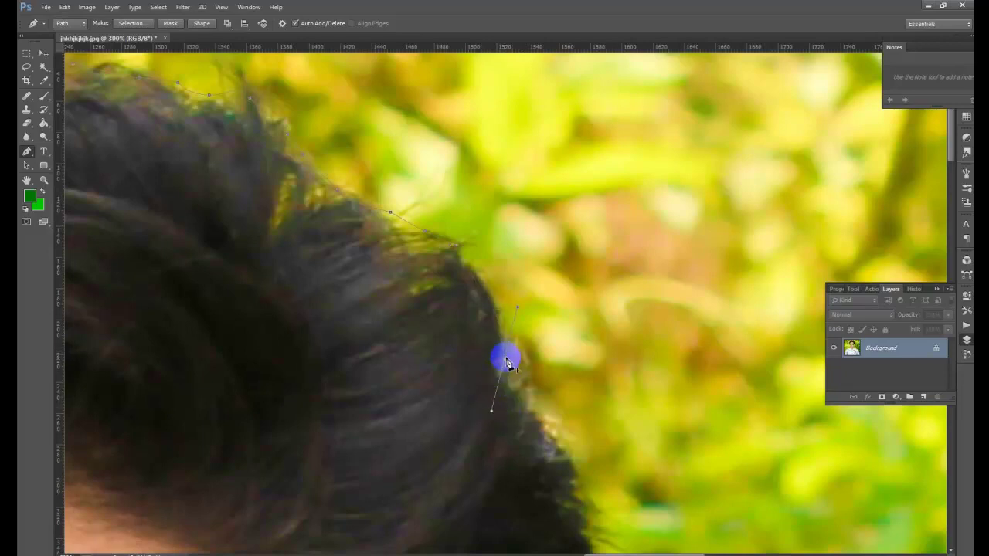
Continue the path down the outer edge of the side hair to where it meets the top of the ear
{"action": "left_click_drag", "start_coordinate": [571, 449], "coordinate": [486, 152]}
{"action": "left_click_drag", "start_coordinate": [514, 292], "coordinate": [520, 408]}
{"action": "left_click_drag", "start_coordinate": [502, 511], "coordinate": [530, 396]}
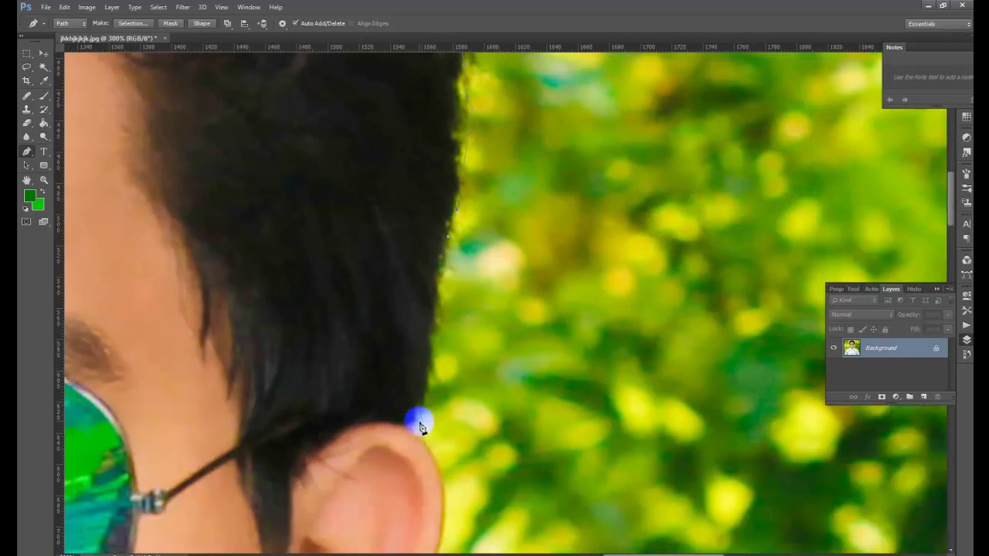
{"action": "mouse_move", "coordinate": [409, 423]}
{"action": "left_mouse_down"}
{"action": "mouse_move", "coordinate": [391, 425]}
{"action": "mouse_move", "coordinate": [379, 411]}
{"action": "mouse_move", "coordinate": [400, 411]}
{"action": "mouse_move", "coordinate": [411, 425]}
{"action": "left_mouse_up"}
Trace the outer rim of the ear from its top down to the start of the lobe with curved segments
{"action": "left_click_drag", "start_coordinate": [519, 424], "coordinate": [319, 102]}
{"action": "left_click_drag", "start_coordinate": [315, 307], "coordinate": [436, 320]}
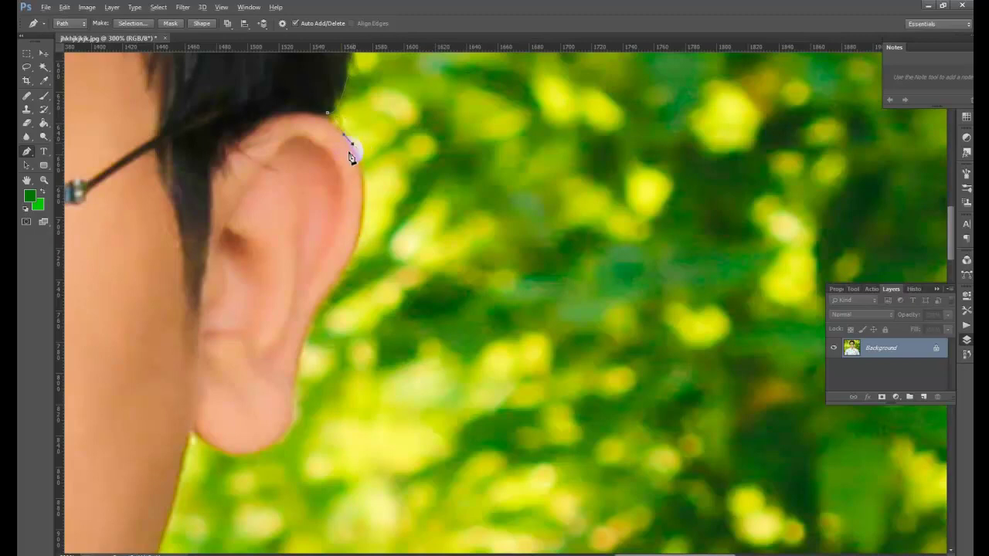
{"action": "left_click", "coordinate": [342, 275]}
{"action": "left_click_drag", "start_coordinate": [276, 303], "coordinate": [295, 326]}
{"action": "left_click", "coordinate": [339, 276], "text": "alt"}
{"action": "left_click_drag", "start_coordinate": [312, 338], "coordinate": [310, 350]}
{"action": "left_click_drag", "start_coordinate": [301, 424], "coordinate": [294, 415]}
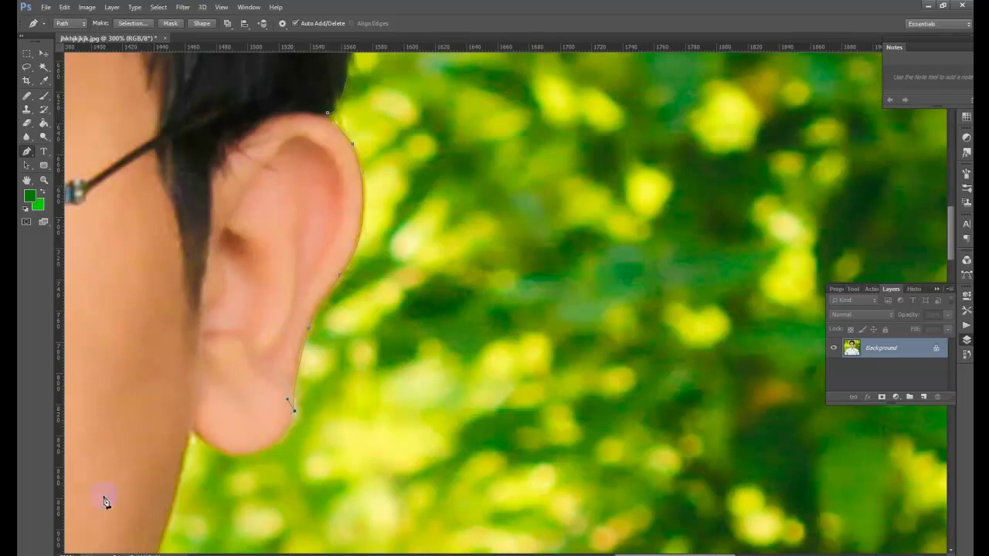
Curve the path around the earlobe to its junction with the jaw, redoing misplaced anchors and removing the outgoing handle
{"action": "mouse_move", "coordinate": [222, 452]}
{"action": "left_mouse_down"}
{"action": "mouse_move", "coordinate": [241, 459]}
{"action": "mouse_move", "coordinate": [198, 462]}
{"action": "left_mouse_up"}
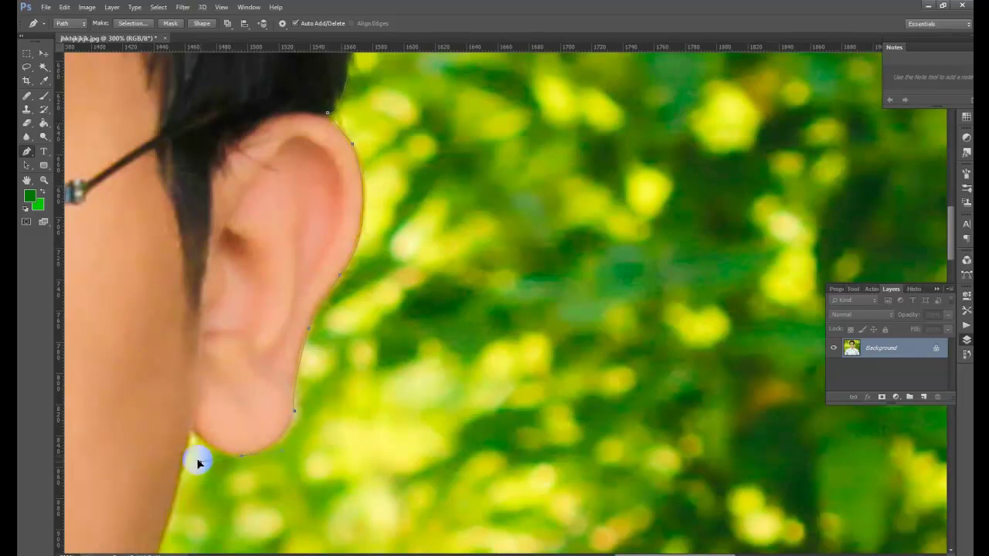
{"action": "left_click", "coordinate": [235, 463]}
{"action": "left_click", "coordinate": [222, 451]}
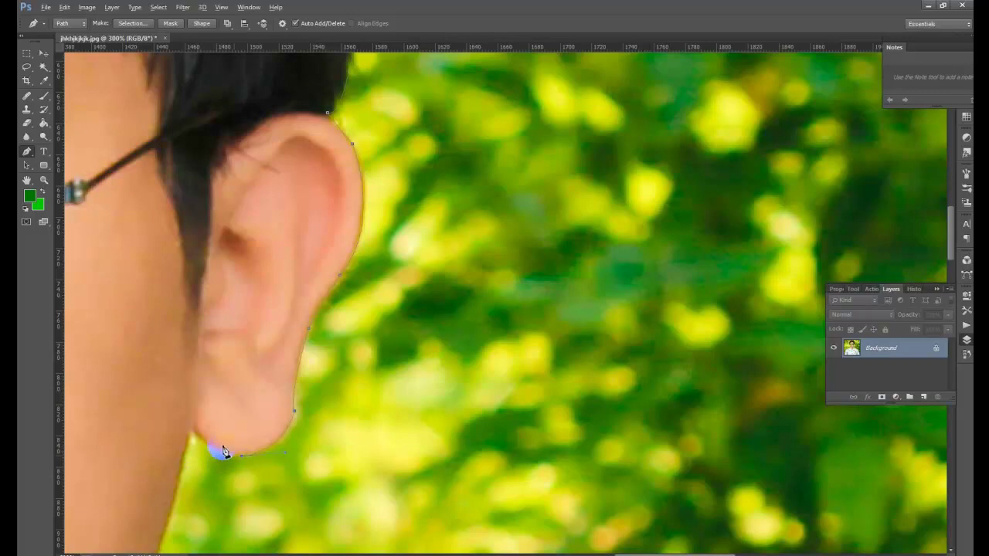
{"action": "left_click", "coordinate": [191, 434]}
{"action": "left_click", "coordinate": [171, 417]}
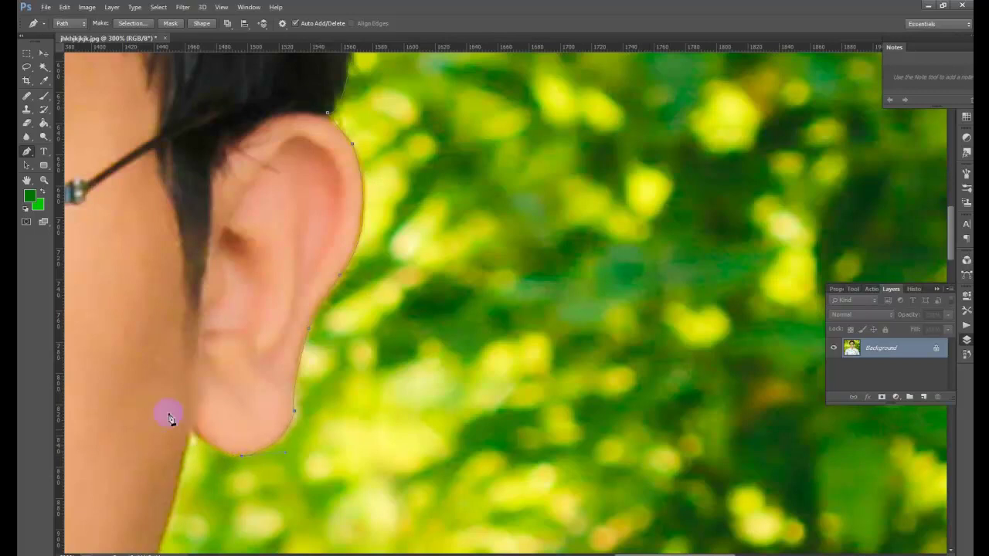
{"action": "left_click", "coordinate": [193, 435]}
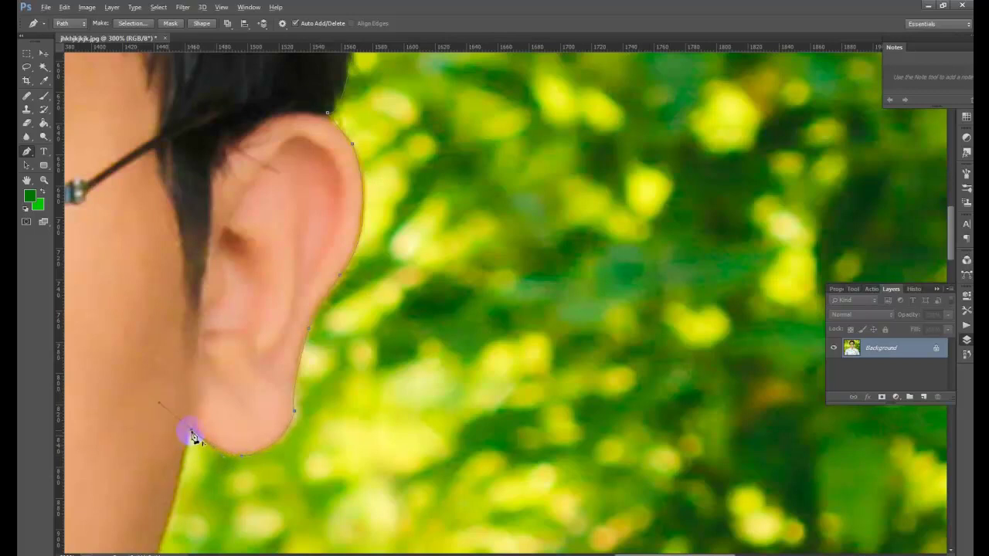
Carry the path from the earlobe down the jaw and neck edge to the tip of the shirt collar
{"action": "key", "text": "space"}
{"action": "left_click_drag", "start_coordinate": [304, 450], "coordinate": [364, 305]}
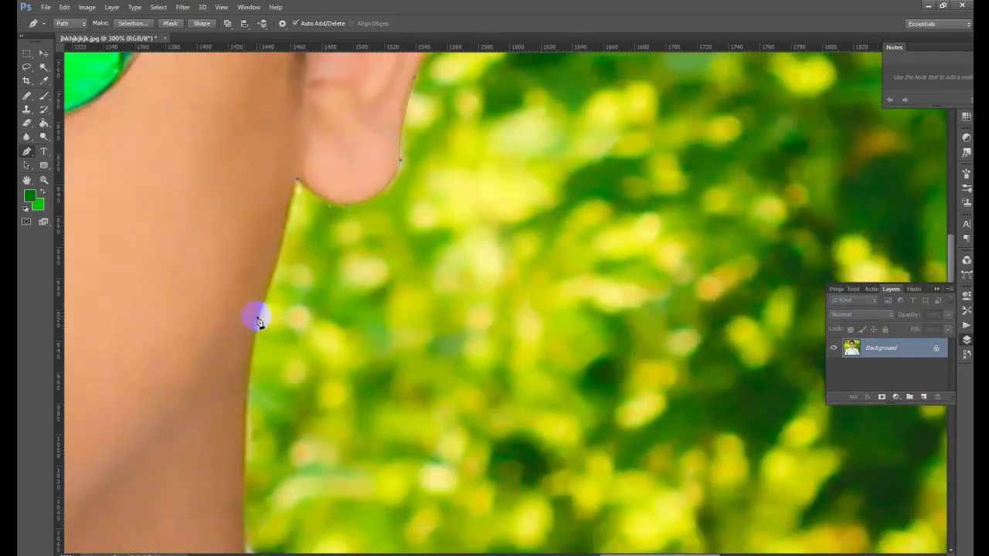
{"action": "mouse_move", "coordinate": [258, 317]}
{"action": "left_mouse_down"}
{"action": "mouse_move", "coordinate": [244, 326]}
{"action": "mouse_move", "coordinate": [259, 324]}
{"action": "left_mouse_up"}
{"action": "scroll", "coordinate": [363, 313], "scroll_direction": "down", "scroll_amount": 2}
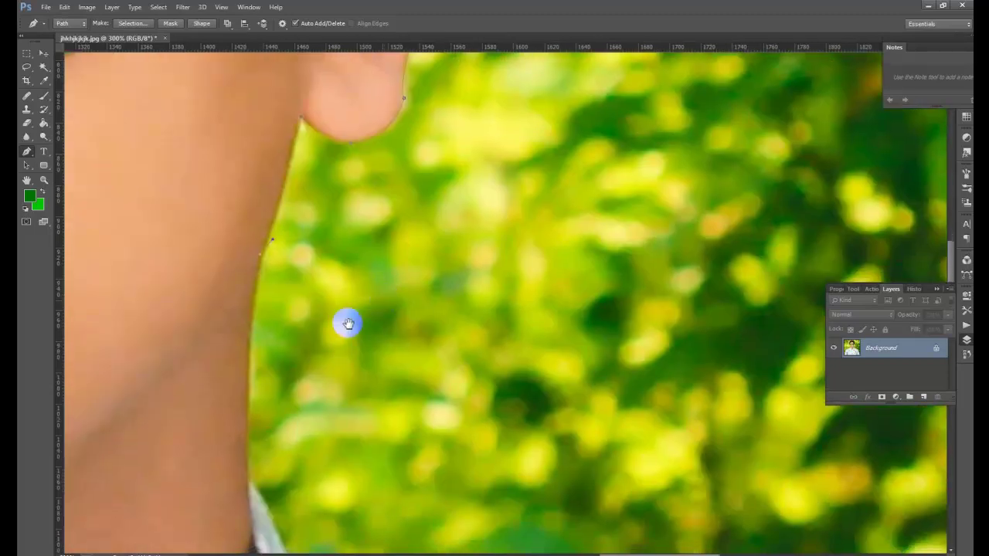
{"action": "mouse_move", "coordinate": [252, 494]}
{"action": "left_mouse_down"}
{"action": "mouse_move", "coordinate": [250, 484]}
{"action": "mouse_move", "coordinate": [264, 500]}
{"action": "mouse_move", "coordinate": [259, 514]}
{"action": "left_mouse_up"}
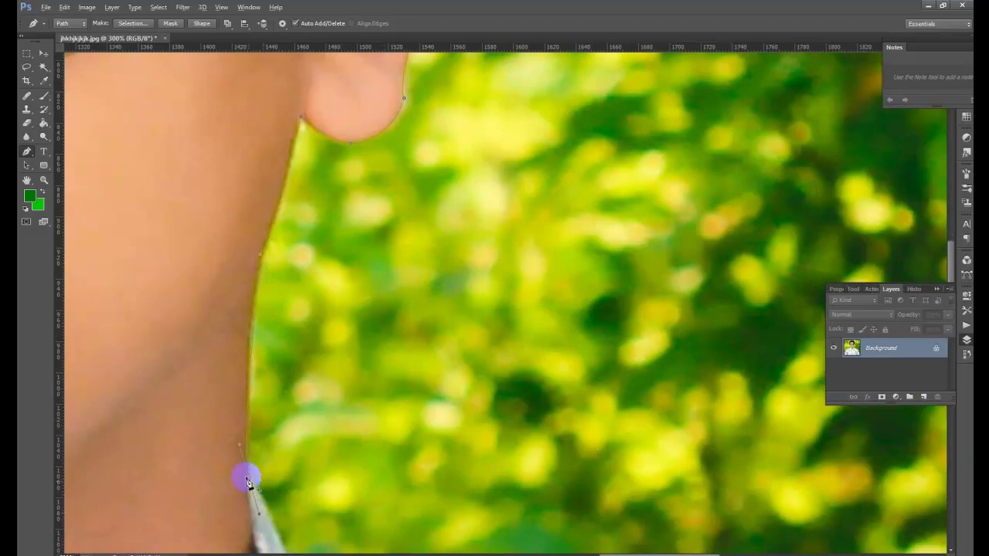
Trace the collar's outer edge down to the shoulder seam and along the first stretch of the shoulder line
{"action": "left_click_drag", "start_coordinate": [287, 371], "coordinate": [268, 300]}
{"action": "left_click", "coordinate": [225, 419]}
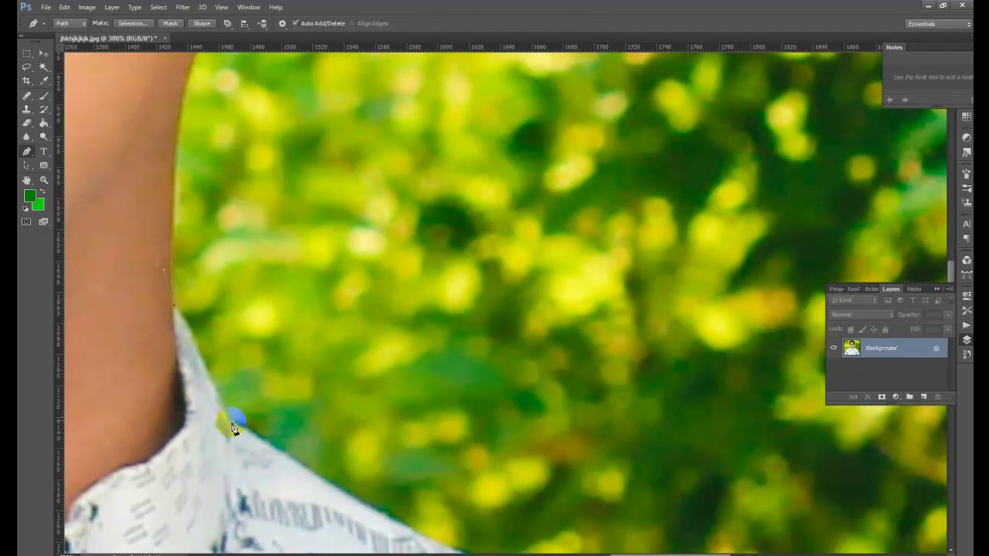
{"action": "left_click_drag", "start_coordinate": [231, 422], "coordinate": [235, 432]}
{"action": "left_click_drag", "start_coordinate": [318, 406], "coordinate": [301, 302]}
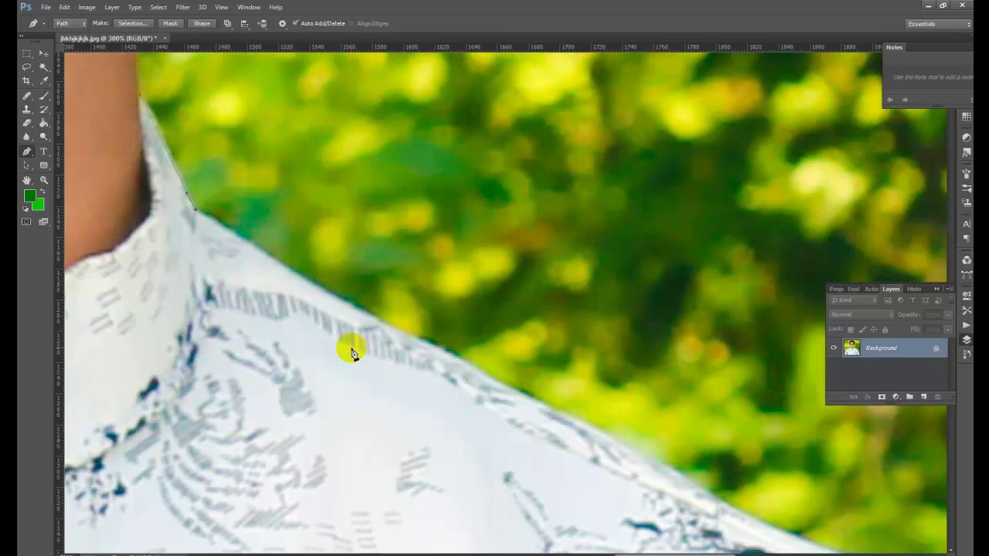
{"action": "left_click_drag", "start_coordinate": [372, 318], "coordinate": [383, 317]}
{"action": "left_click_drag", "start_coordinate": [415, 332], "coordinate": [418, 334]}
{"action": "left_click", "coordinate": [388, 331]}
Extend the path along the sloping shoulder to its rounded outer end, converting anchors to drop their outgoing handles
{"action": "left_click_drag", "start_coordinate": [559, 337], "coordinate": [287, 200]}
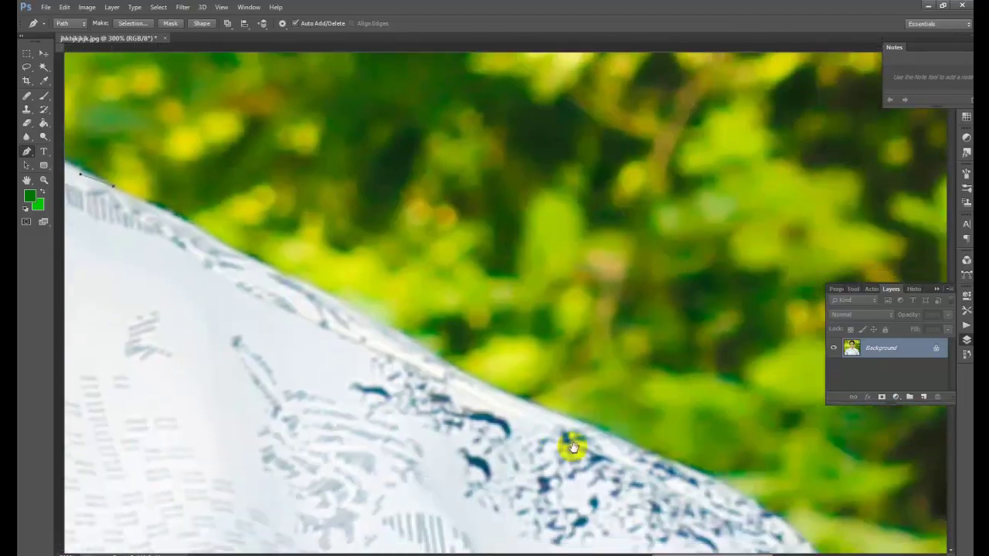
{"action": "left_click_drag", "start_coordinate": [579, 449], "coordinate": [624, 435]}
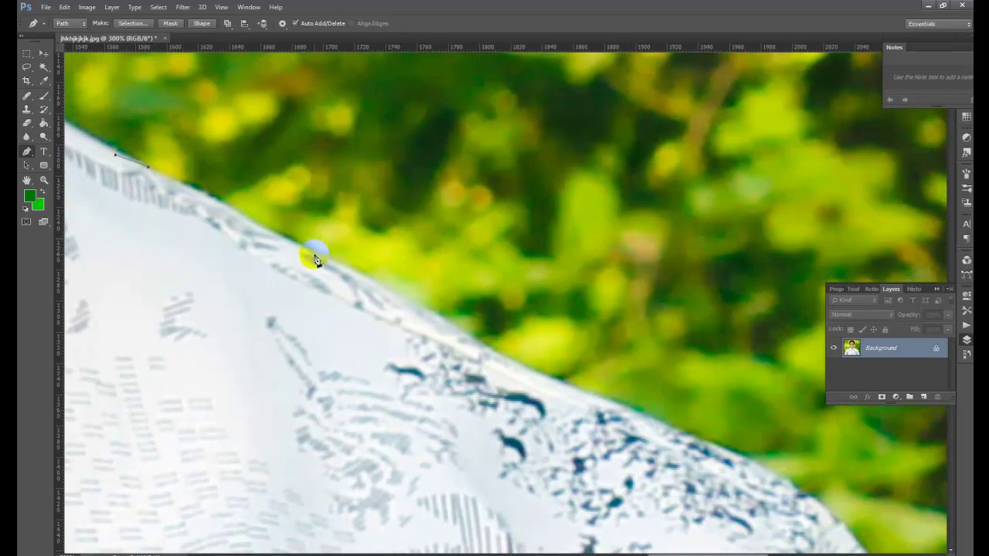
{"action": "left_click_drag", "start_coordinate": [313, 255], "coordinate": [338, 272]}
{"action": "left_click", "coordinate": [314, 255], "text": "alt"}
{"action": "left_click_drag", "start_coordinate": [535, 376], "coordinate": [545, 379]}
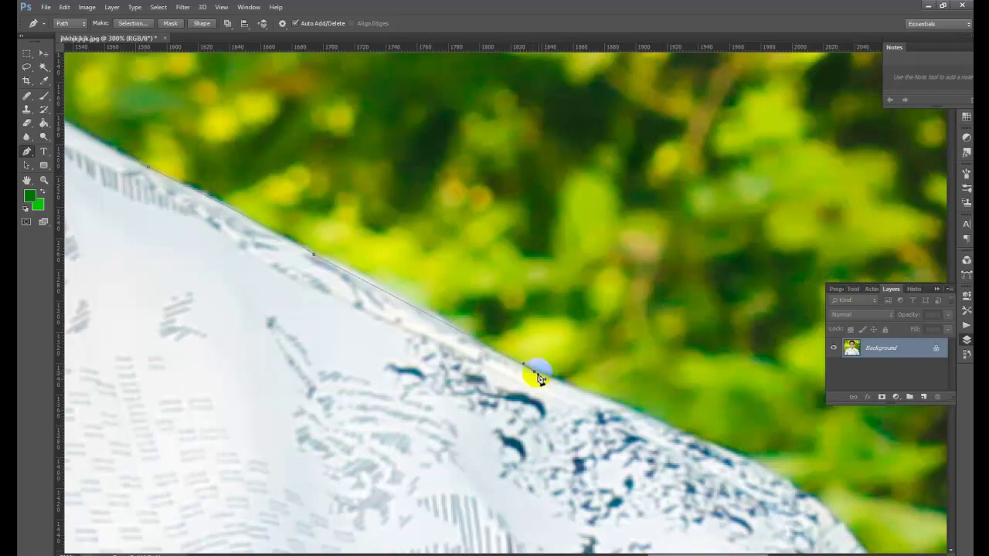
{"action": "left_click", "coordinate": [534, 374], "text": "alt"}
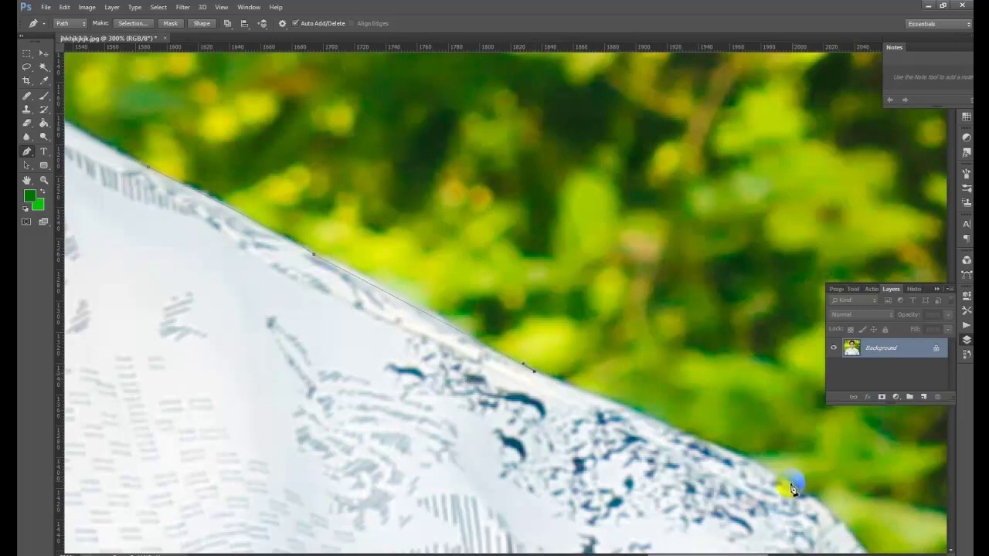
{"action": "left_click_drag", "start_coordinate": [792, 488], "coordinate": [534, 364]}
{"action": "left_click", "coordinate": [790, 485], "text": "alt"}
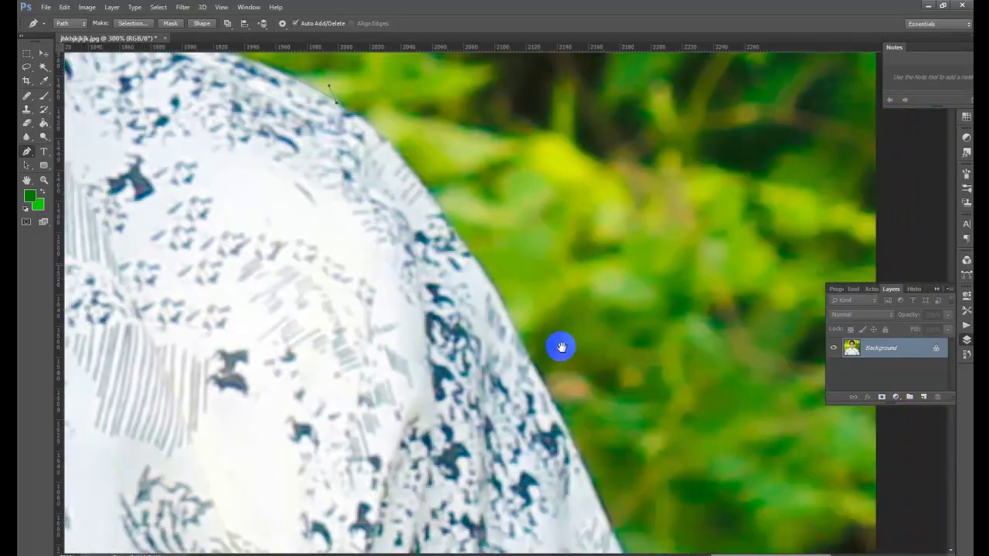
Add a long curved segment around the shoulder's end and down the upper sleeve, dropping the new anchor's outgoing handle
{"action": "left_click", "coordinate": [546, 378]}
{"action": "mouse_move", "coordinate": [544, 387]}
{"action": "left_mouse_down"}
{"action": "mouse_move", "coordinate": [558, 405]}
{"action": "mouse_move", "coordinate": [556, 437]}
{"action": "mouse_move", "coordinate": [592, 528]}
{"action": "left_mouse_up"}
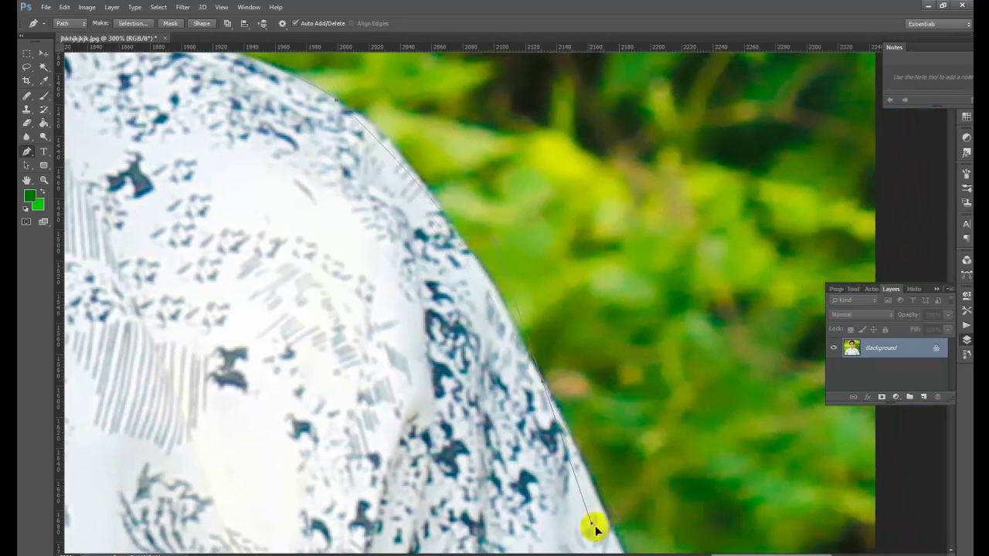
{"action": "left_click", "coordinate": [544, 384], "text": "alt"}
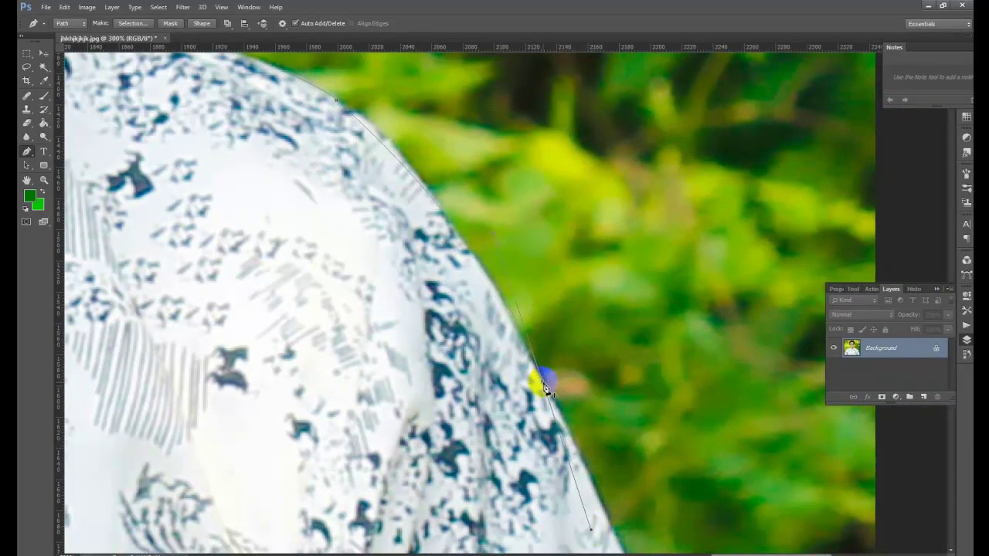
Trace the straight outer edge of the sleeve further down with one long segment and correct its end anchor
{"action": "left_click_drag", "start_coordinate": [674, 477], "coordinate": [640, 287]}
{"action": "left_click", "coordinate": [661, 465]}
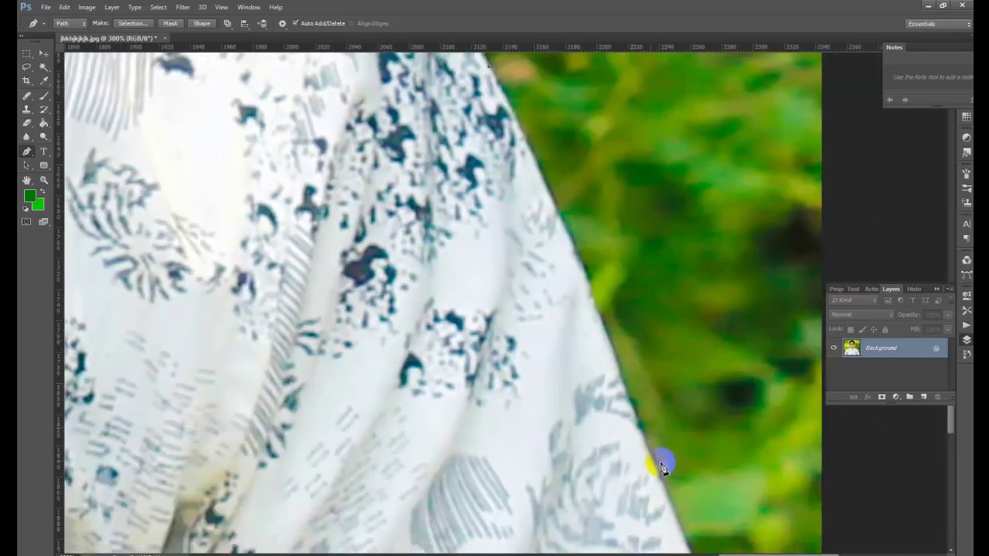
{"action": "left_click_drag", "start_coordinate": [662, 467], "coordinate": [673, 536]}
{"action": "left_click", "coordinate": [661, 495], "text": "alt"}
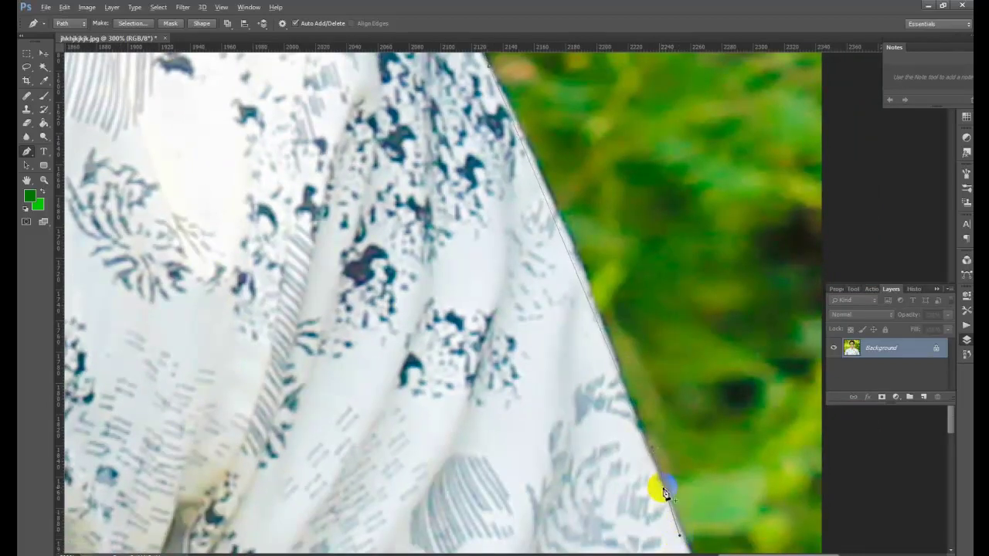
{"action": "left_click", "coordinate": [665, 495]}
{"action": "left_click", "coordinate": [667, 494], "text": "alt"}
Follow the sleeve down to the elbow and around its outward bulge to the notch in the fabric
{"action": "left_click_drag", "start_coordinate": [706, 503], "coordinate": [574, 194]}
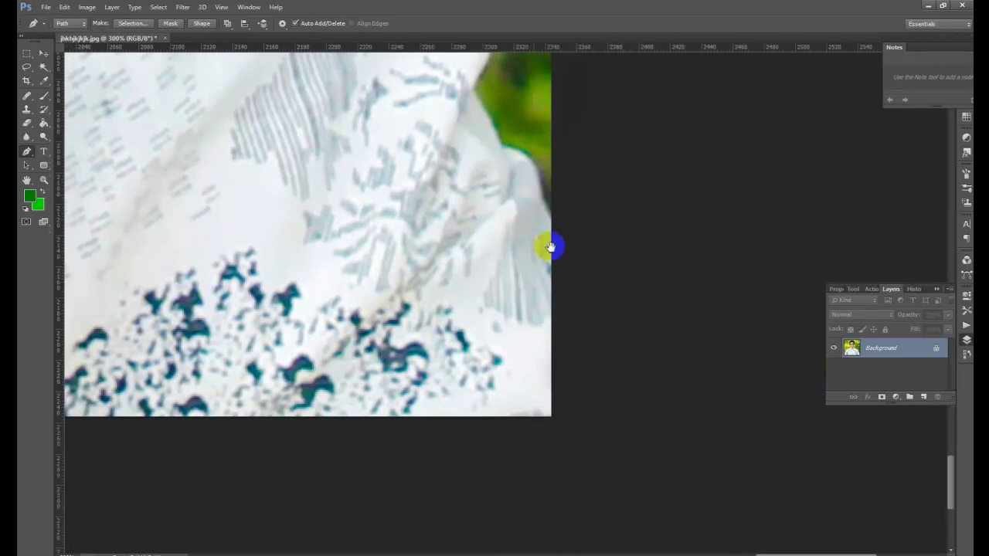
{"action": "mouse_move", "coordinate": [550, 247]}
{"action": "left_mouse_down"}
{"action": "mouse_move", "coordinate": [523, 236]}
{"action": "mouse_move", "coordinate": [536, 247]}
{"action": "mouse_move", "coordinate": [537, 201]}
{"action": "mouse_move", "coordinate": [551, 262]}
{"action": "left_mouse_up"}
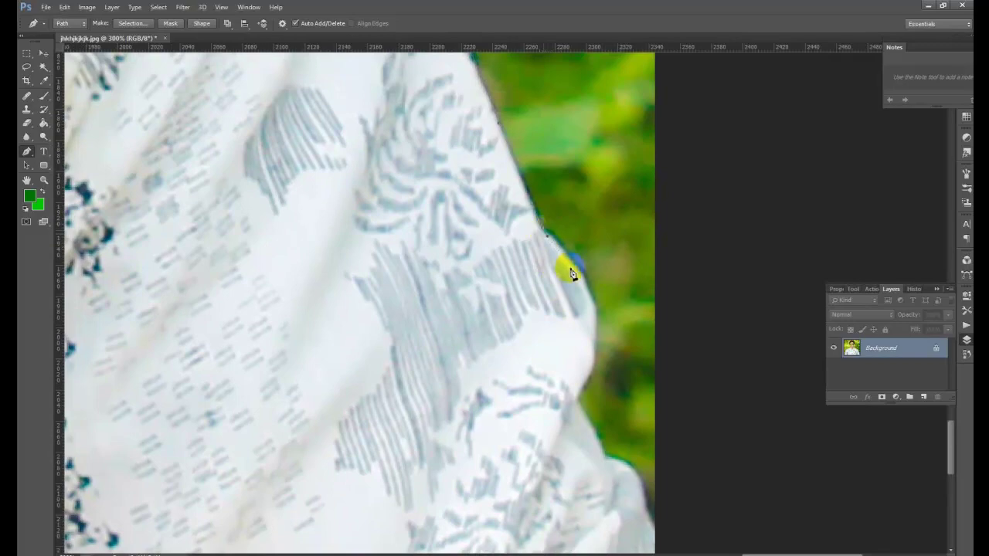
{"action": "left_click", "coordinate": [542, 230]}
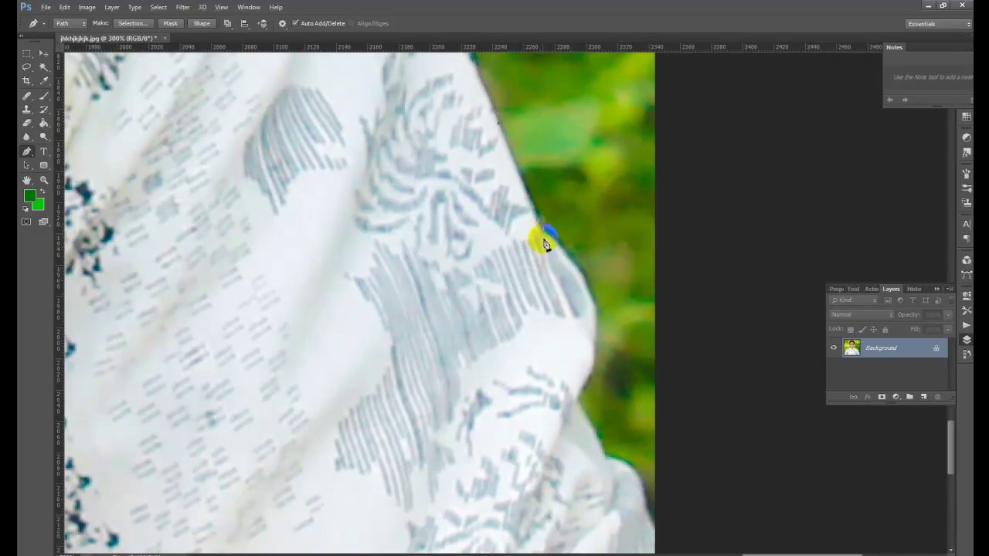
{"action": "left_click", "coordinate": [571, 407]}
{"action": "left_click", "coordinate": [593, 352]}
{"action": "left_click", "coordinate": [575, 401]}
Trace the fabric from the notch over the small lower fold to the photo's side edge
{"action": "key", "text": "space"}
{"action": "left_click_drag", "start_coordinate": [603, 426], "coordinate": [486, 154]}
{"action": "left_click_drag", "start_coordinate": [561, 327], "coordinate": [568, 372]}
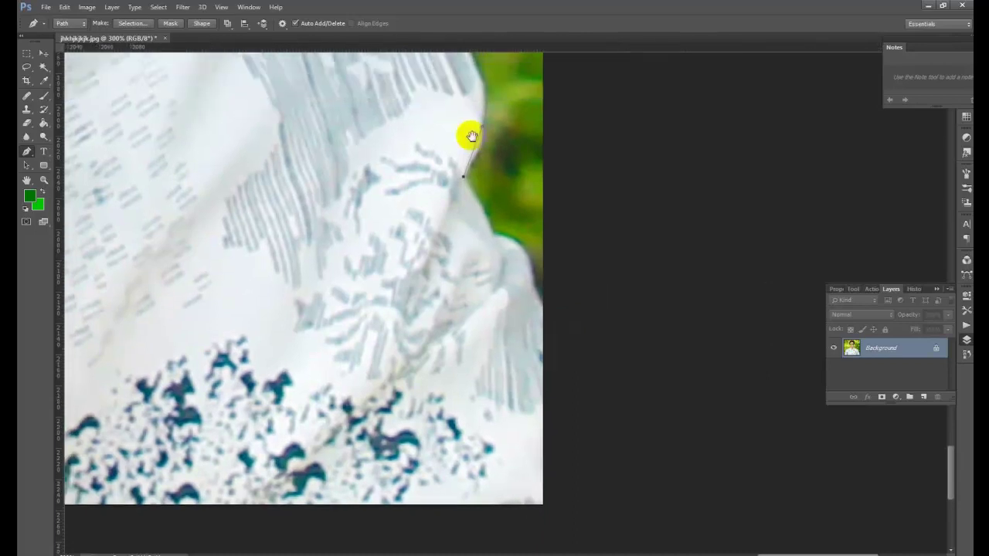
{"action": "left_click_drag", "start_coordinate": [471, 136], "coordinate": [464, 150]}
{"action": "left_click", "coordinate": [466, 186]}
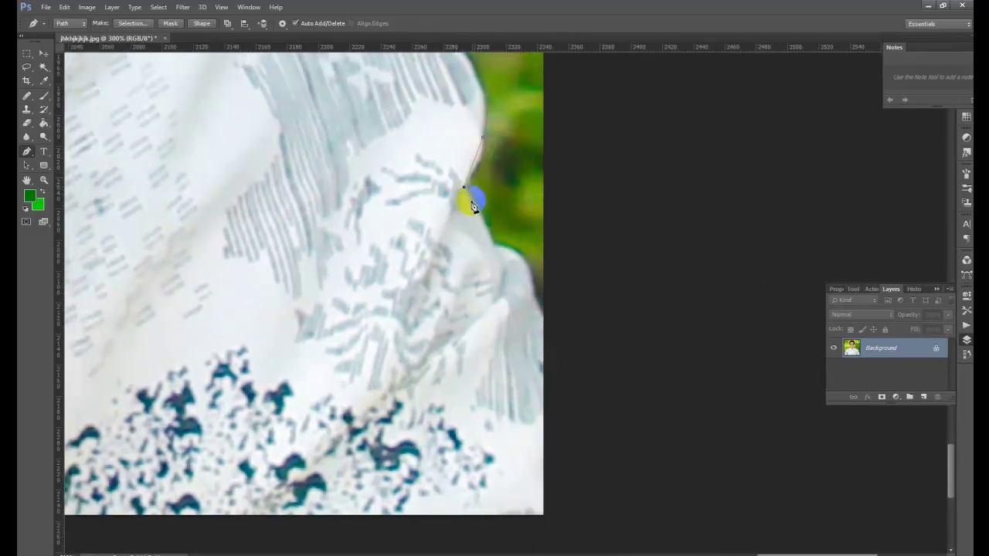
{"action": "left_click_drag", "start_coordinate": [504, 267], "coordinate": [502, 268]}
{"action": "left_click", "coordinate": [497, 245], "text": "alt"}
{"action": "left_click_drag", "start_coordinate": [538, 351], "coordinate": [545, 323]}
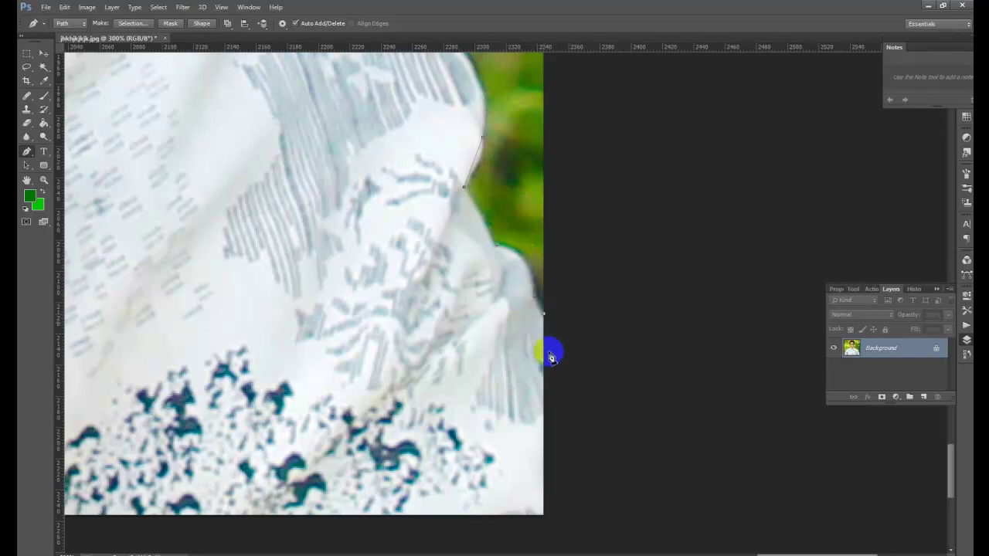
Run the path outside the photo past its lower corner and back beneath the bottom edge toward the sleeve gap
{"action": "left_click_drag", "start_coordinate": [566, 399], "coordinate": [567, 406]}
{"action": "left_click_drag", "start_coordinate": [587, 456], "coordinate": [589, 487]}
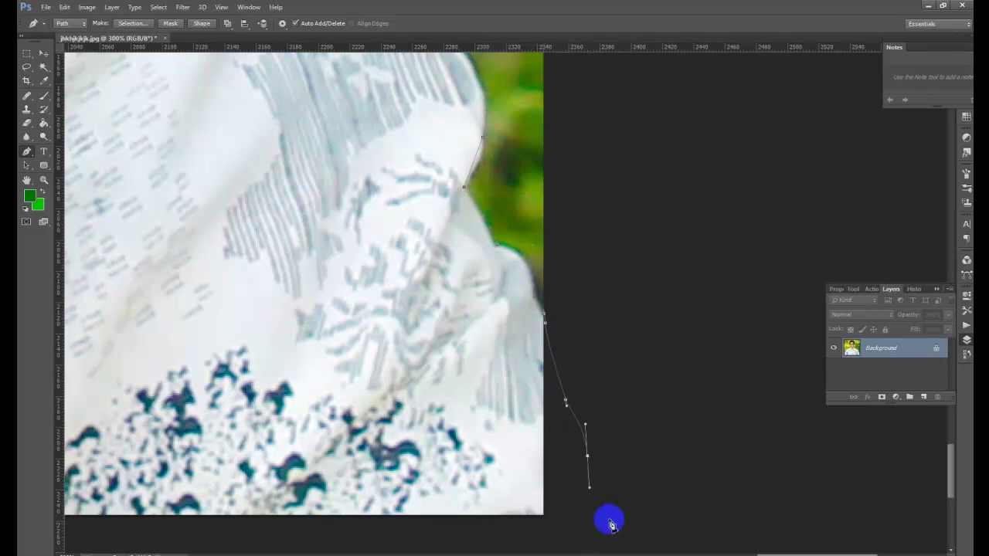
{"action": "left_click_drag", "start_coordinate": [599, 547], "coordinate": [601, 555]}
{"action": "key", "text": "ctrl+minus"}
{"action": "key", "text": "ctrl+minus"}
{"action": "scroll", "coordinate": [698, 507], "scroll_direction": "down", "scroll_amount": 2}
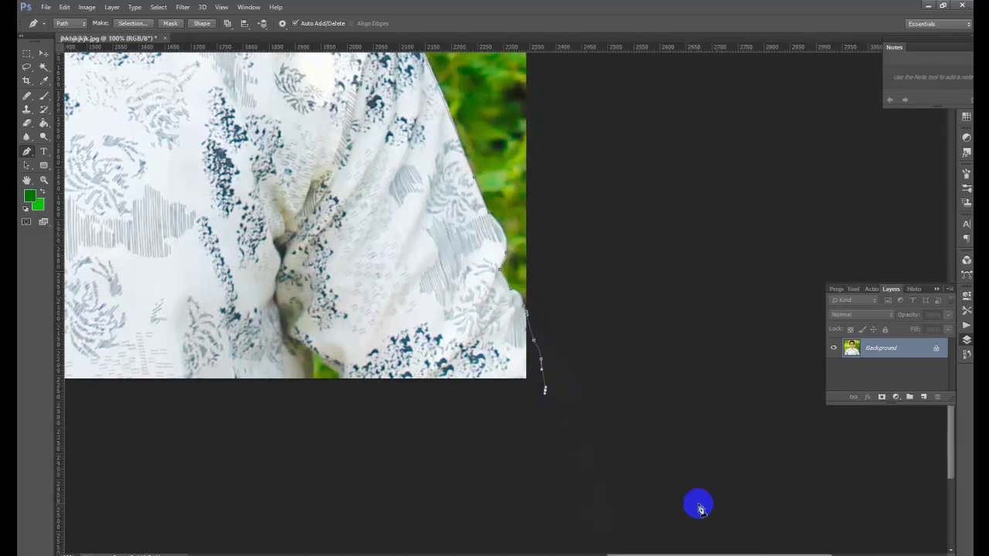
{"action": "left_click", "coordinate": [372, 386]}
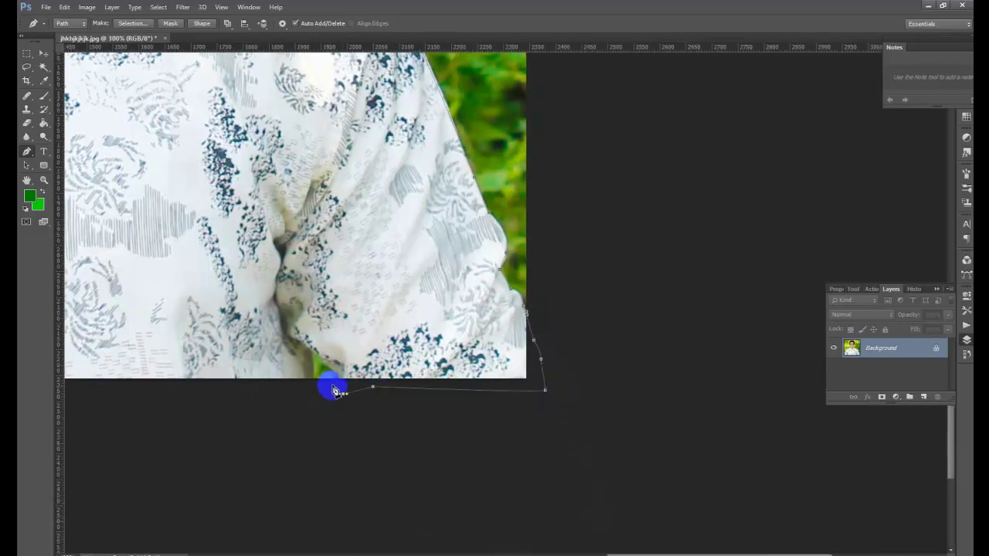
Continue the path up into the green gap between sleeve and torso, with a corner at its peak, and back down to the photo's bottom edge
{"action": "key", "text": "ctrl+plus"}
{"action": "key", "text": "ctrl+plus"}
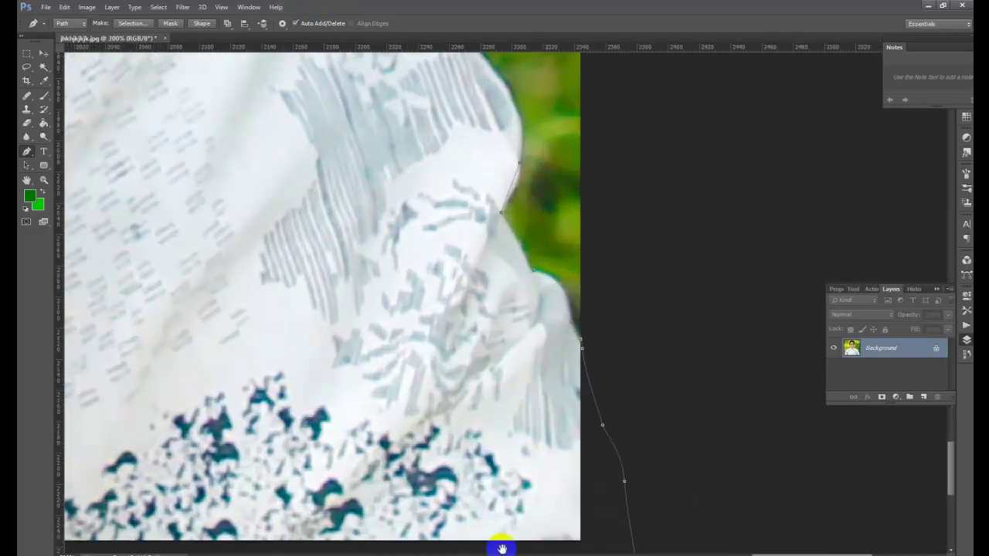
{"action": "left_click_drag", "start_coordinate": [502, 549], "coordinate": [428, 378]}
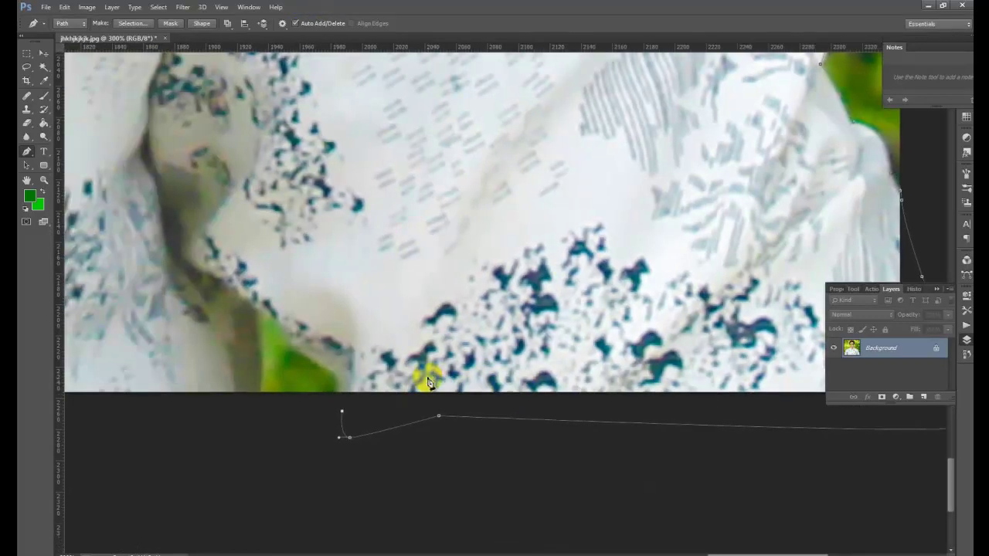
{"action": "left_click_drag", "start_coordinate": [340, 391], "coordinate": [252, 314]}
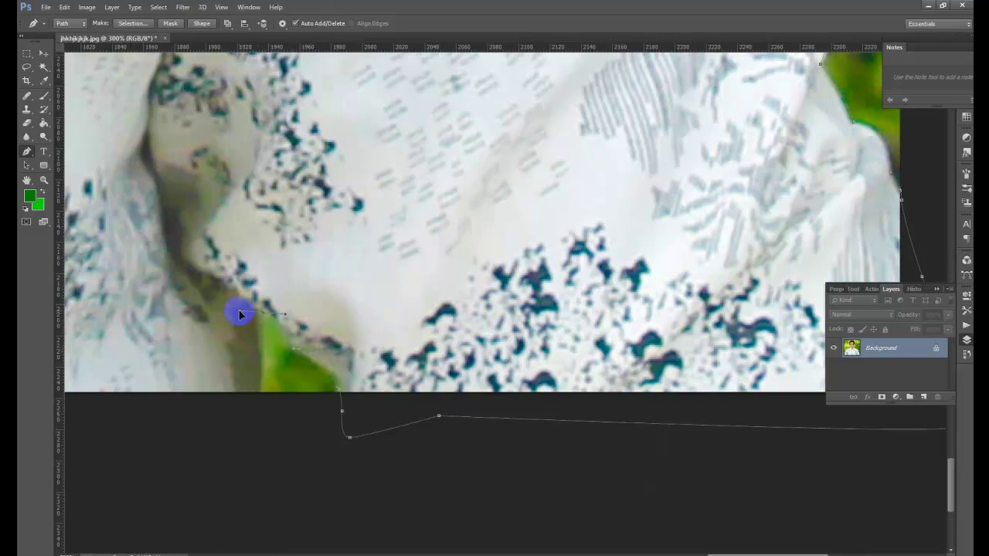
{"action": "left_click", "coordinate": [266, 316], "text": "alt"}
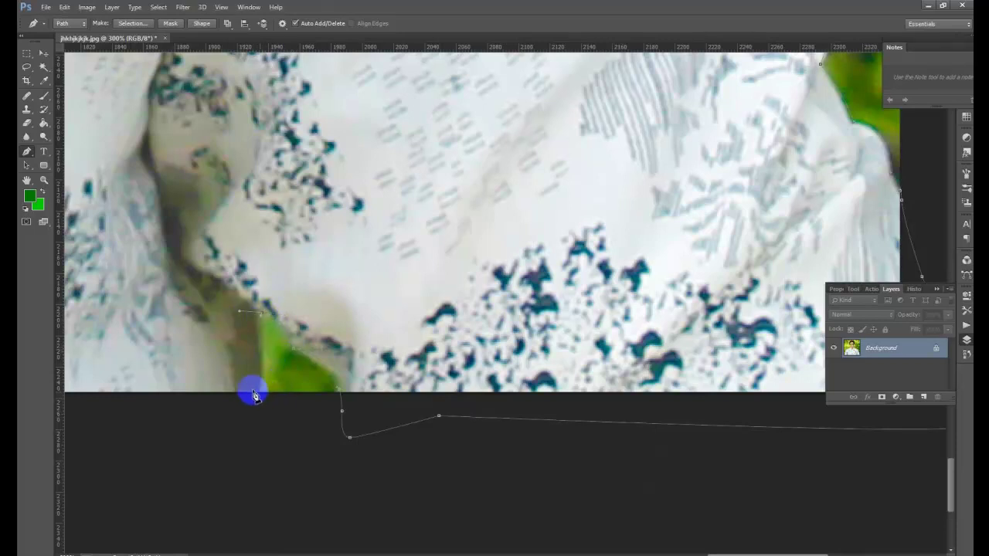
{"action": "left_click_drag", "start_coordinate": [251, 391], "coordinate": [234, 420]}
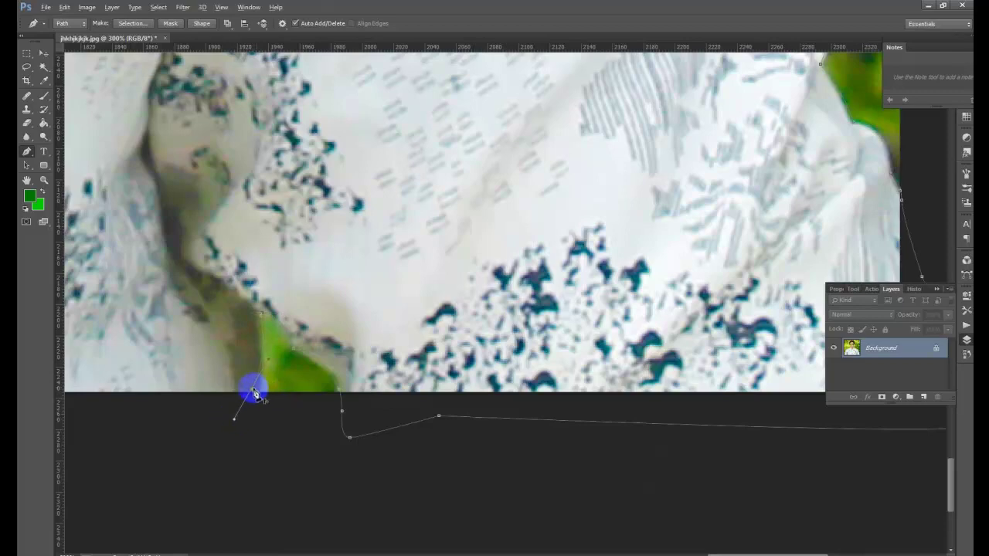
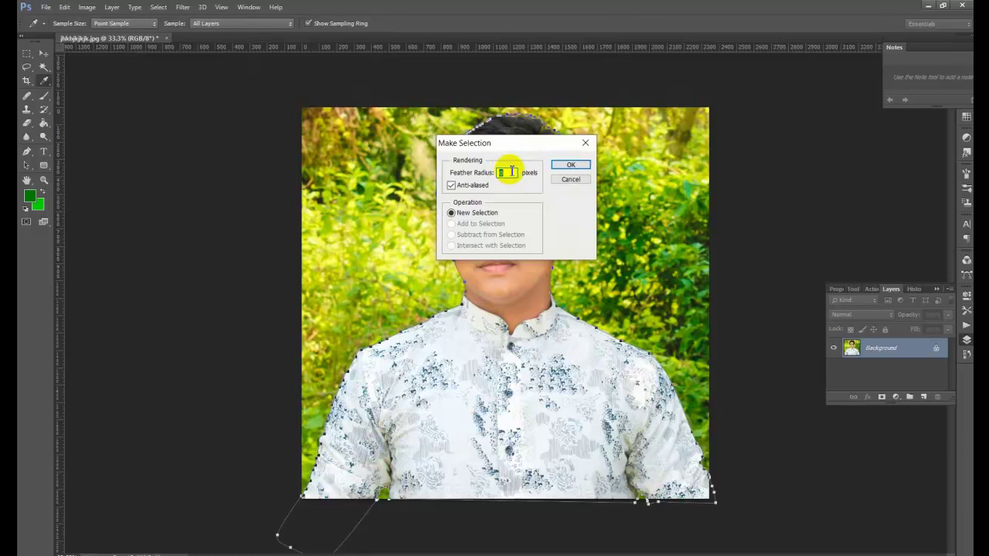
Convert the path to a new anti-aliased selection and invert it so the man is selected
{"action": "left_click", "coordinate": [567, 166]}
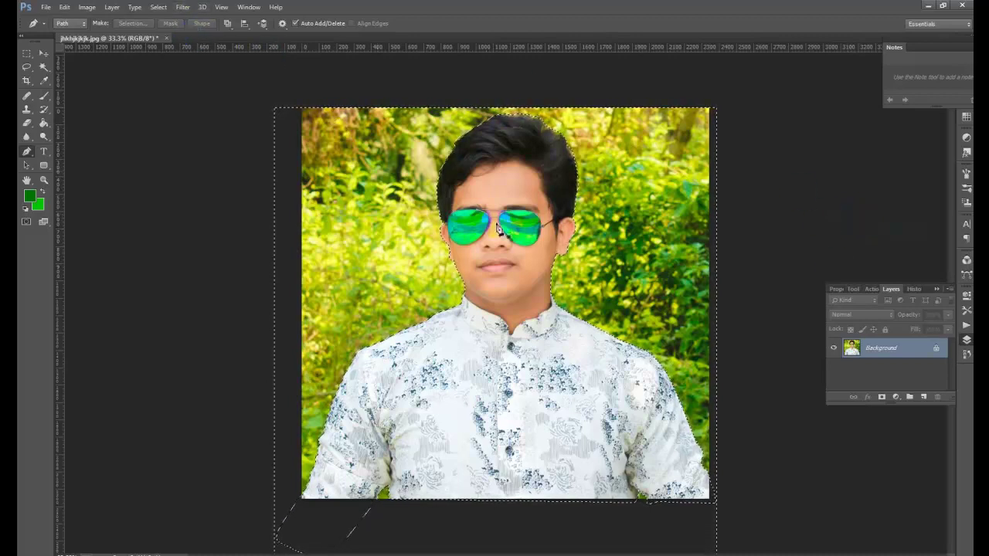
{"action": "left_click", "coordinate": [157, 8]}
{"action": "left_click", "coordinate": [159, 56]}
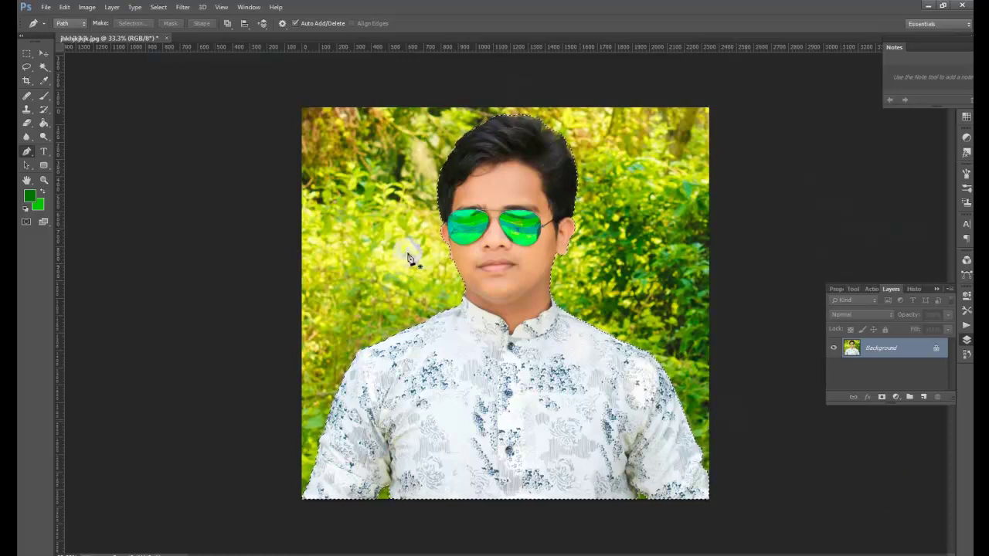
Invert the selection to the background and back to the man
{"action": "left_click", "coordinate": [168, 10]}
{"action": "left_click", "coordinate": [188, 59]}
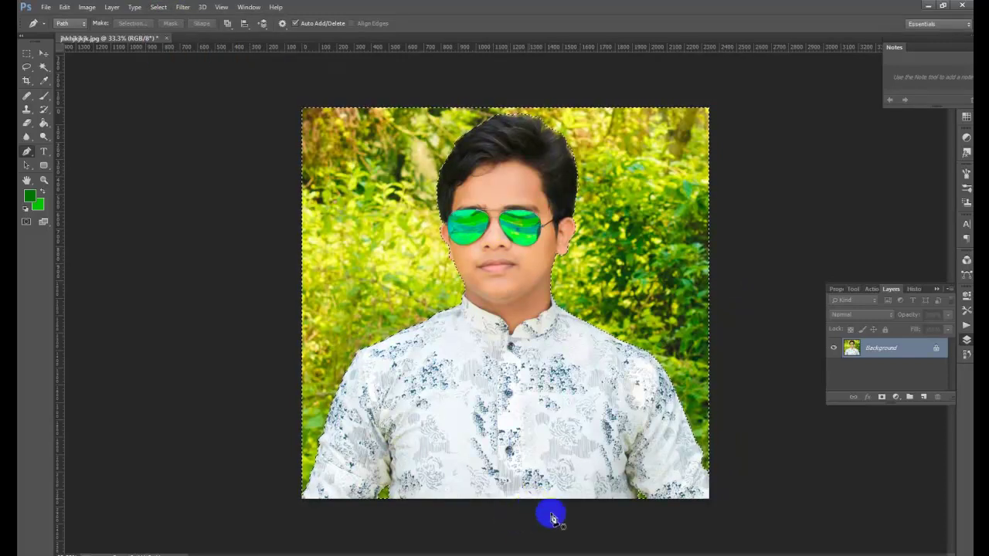
{"action": "left_click", "coordinate": [159, 10]}
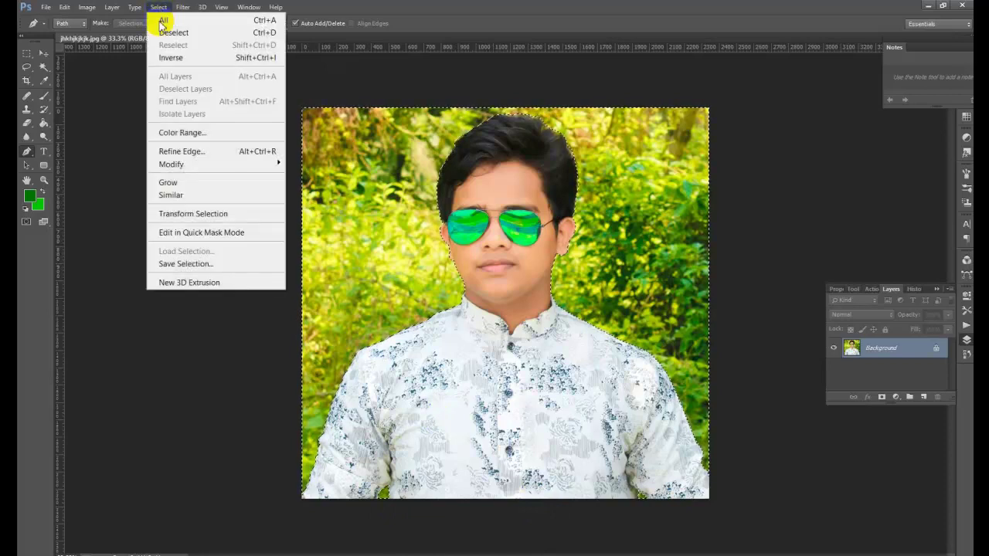
{"action": "left_click", "coordinate": [173, 59]}
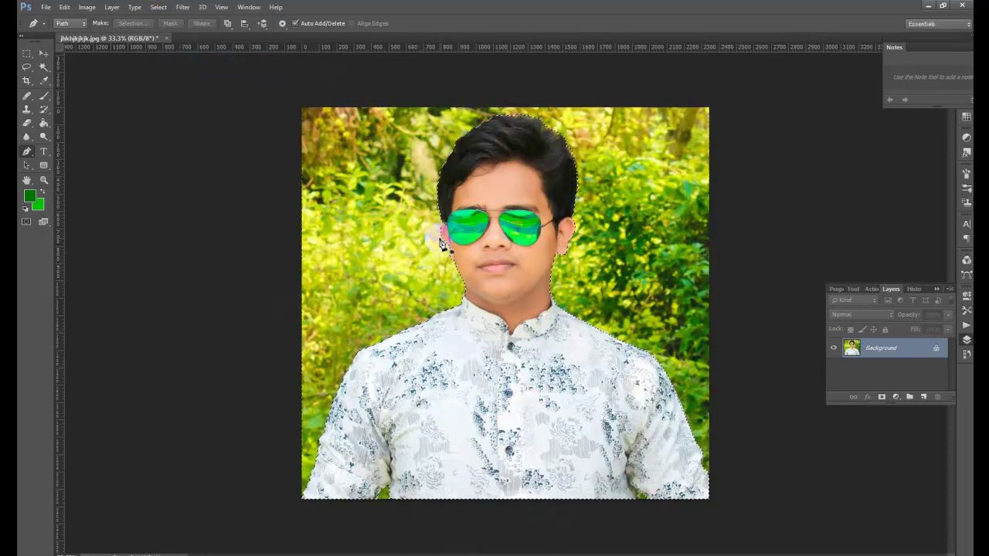
Move the selected man off the background to test the cutout, and undo the move
{"action": "left_click", "coordinate": [44, 53]}
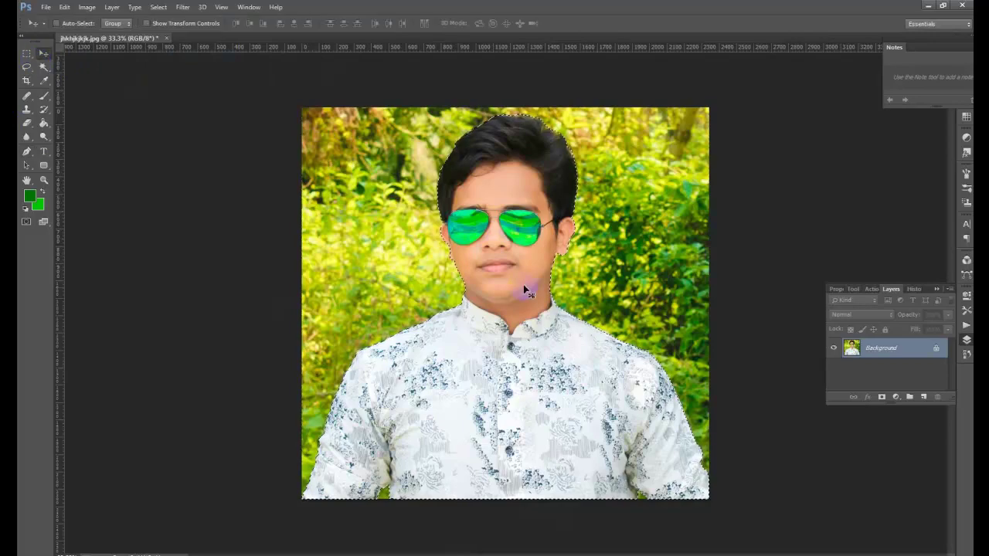
{"action": "left_click_drag", "start_coordinate": [357, 323], "coordinate": [293, 320]}
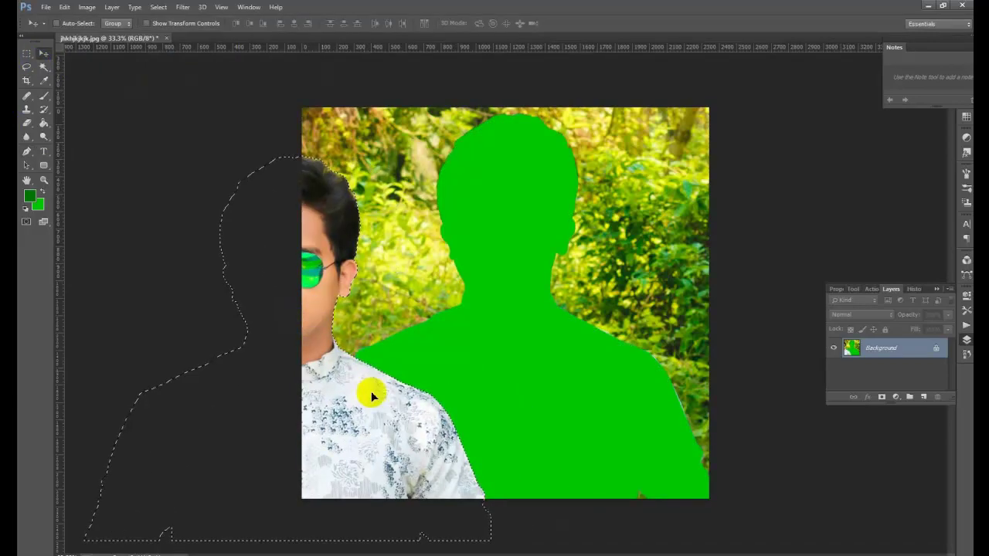
{"action": "key", "text": "ctrl+z"}
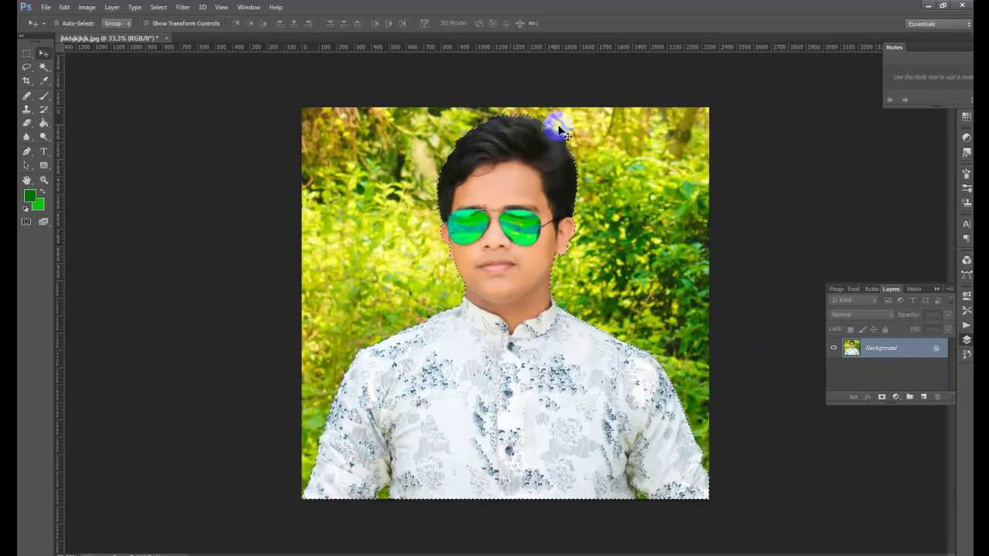
Mask the Background layer with the selection so that only the man shows on transparency
{"action": "left_click", "coordinate": [558, 94]}
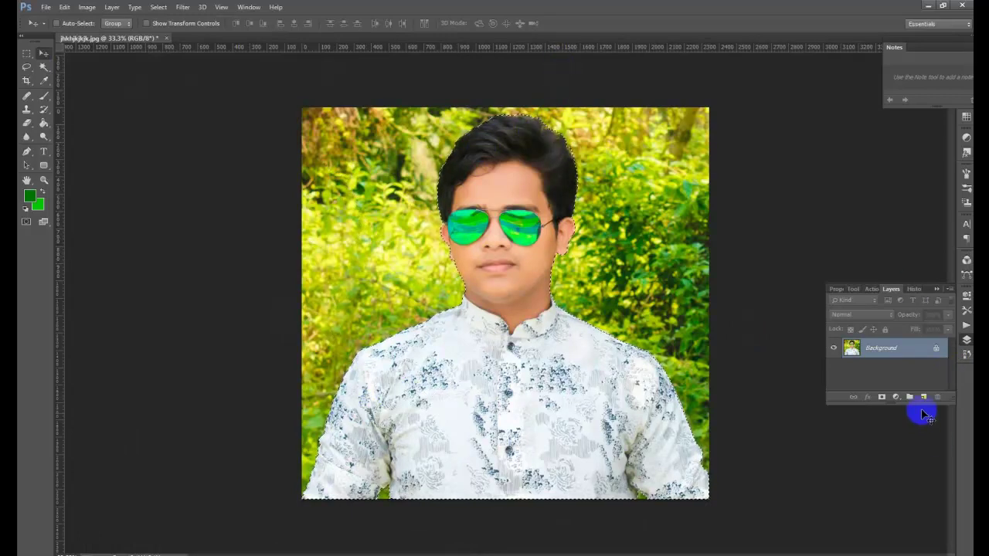
{"action": "right_click", "coordinate": [844, 349]}
{"action": "left_click", "coordinate": [745, 297]}
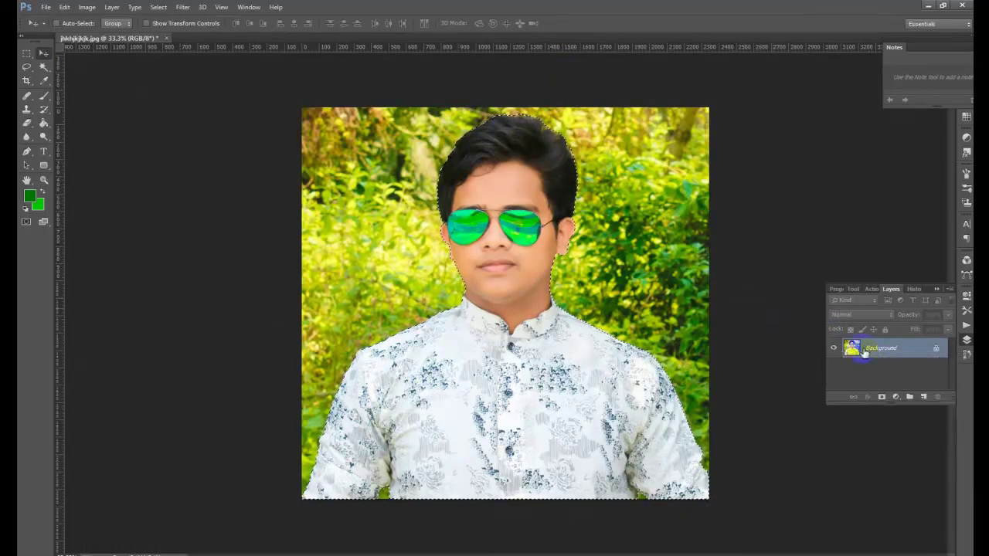
{"action": "left_click", "coordinate": [891, 399]}
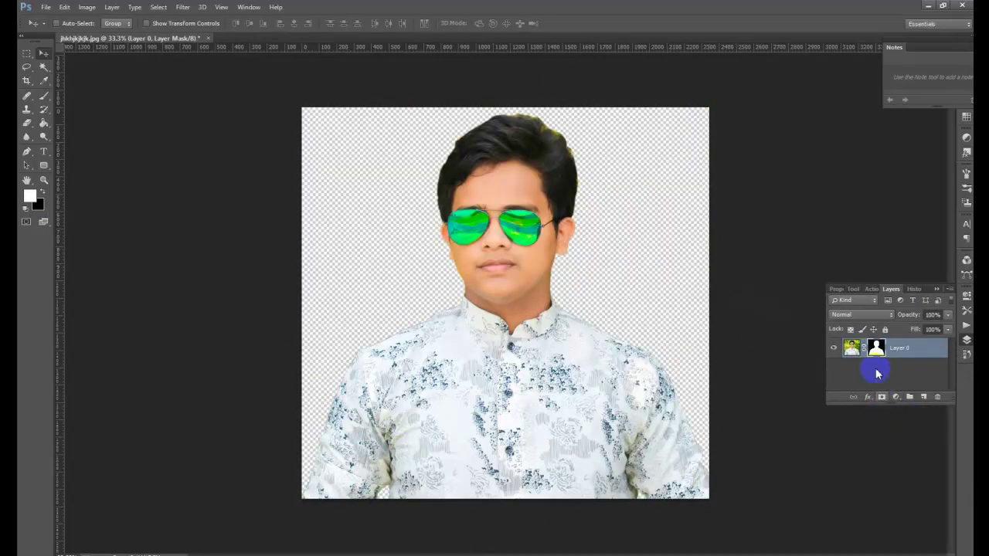
Open Refine Mask for the man's layer mask and set the edge detection radius to 1.9 px
{"action": "left_click", "coordinate": [519, 133]}
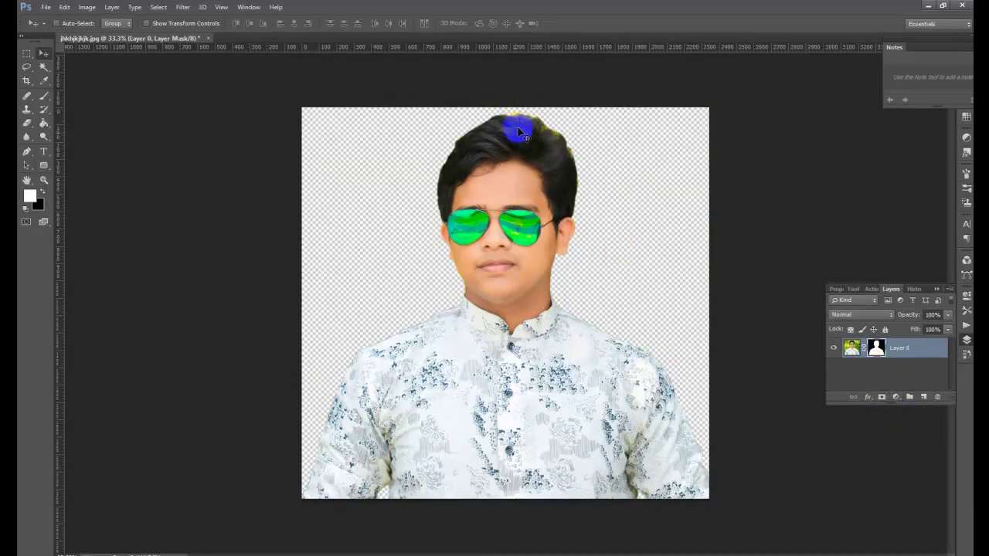
{"action": "left_click", "coordinate": [664, 110]}
{"action": "key", "text": "ctrl+plus"}
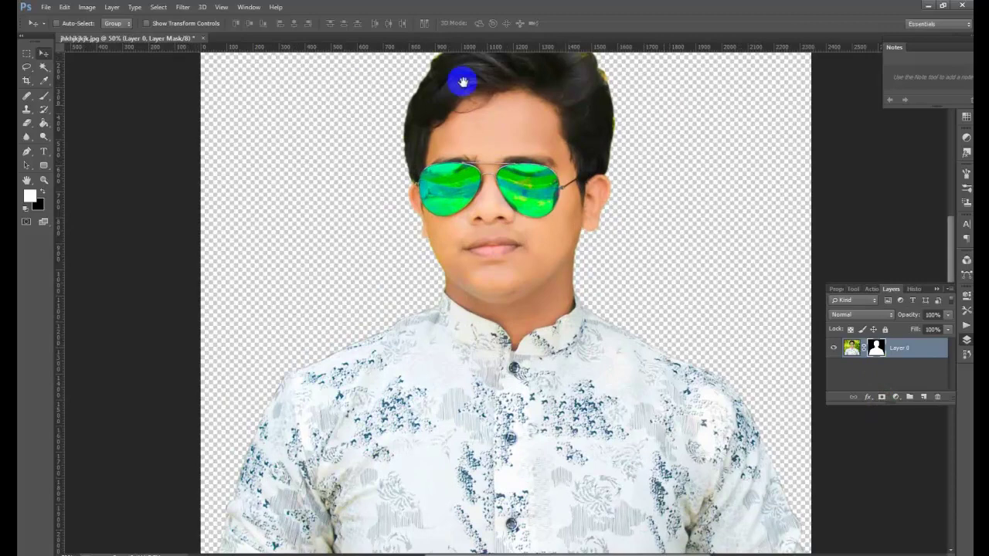
{"action": "left_click_drag", "start_coordinate": [456, 101], "coordinate": [470, 185]}
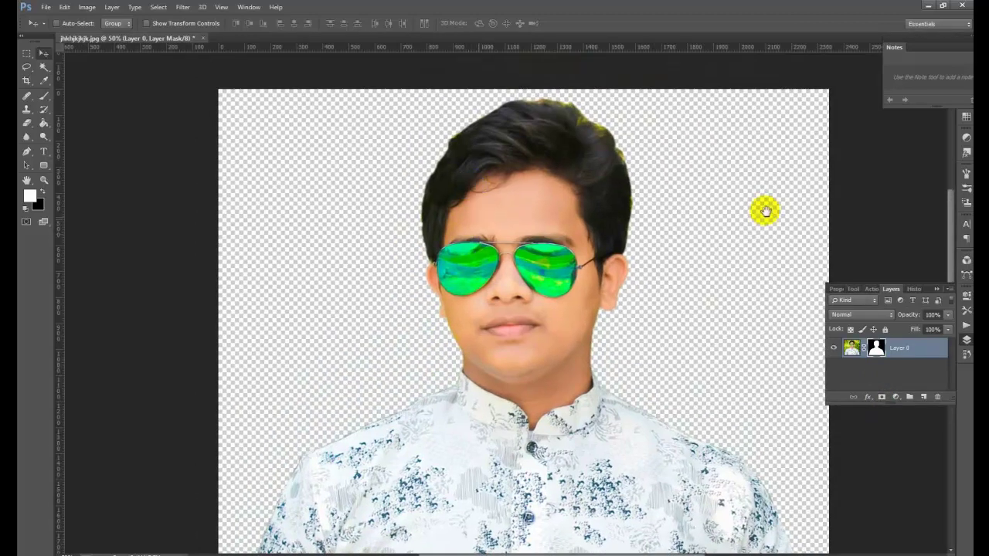
{"action": "right_click", "coordinate": [875, 347]}
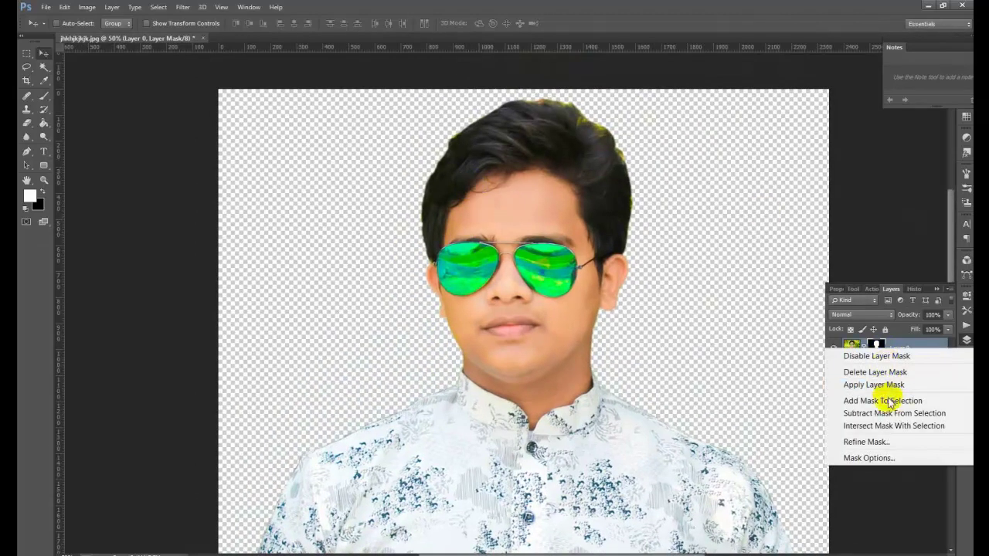
{"action": "left_click", "coordinate": [865, 443]}
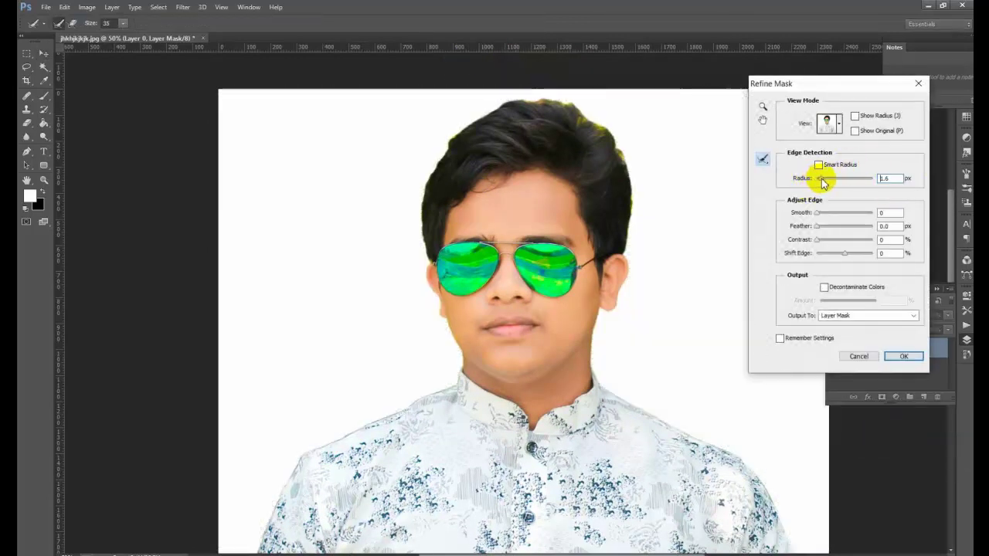
{"action": "left_click_drag", "start_coordinate": [823, 183], "coordinate": [825, 183]}
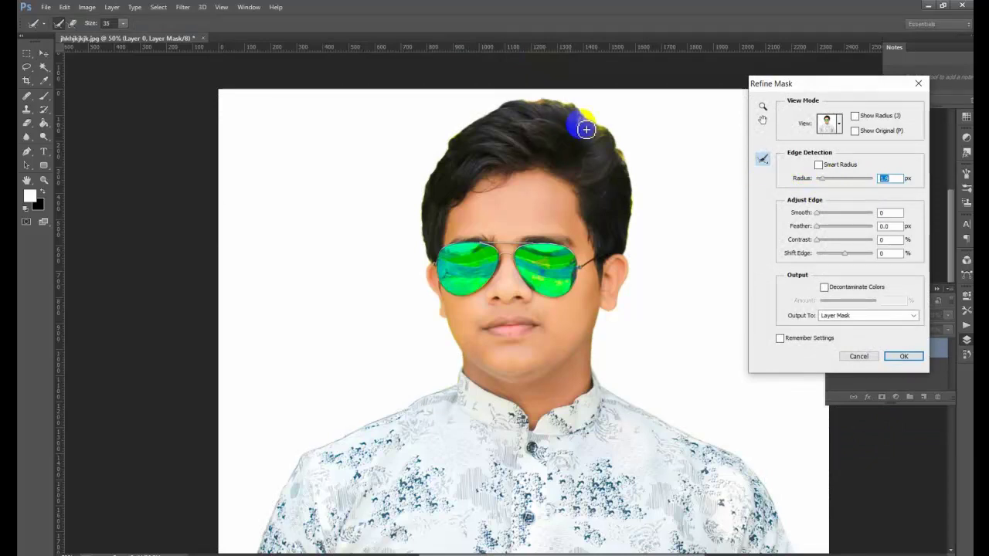
Brush the edge refinement along the top and outer side of the hair and apply the refined mask
{"action": "mouse_move", "coordinate": [575, 115]}
{"action": "left_mouse_down"}
{"action": "mouse_move", "coordinate": [546, 102]}
{"action": "mouse_move", "coordinate": [584, 115]}
{"action": "mouse_move", "coordinate": [630, 170]}
{"action": "left_mouse_up"}
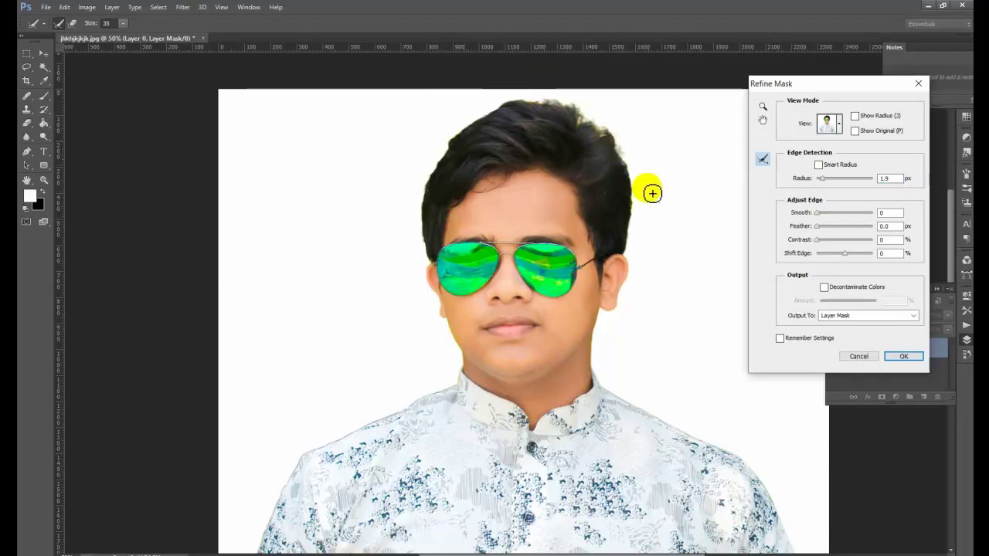
{"action": "left_click", "coordinate": [904, 356]}
{"action": "key", "text": "v"}
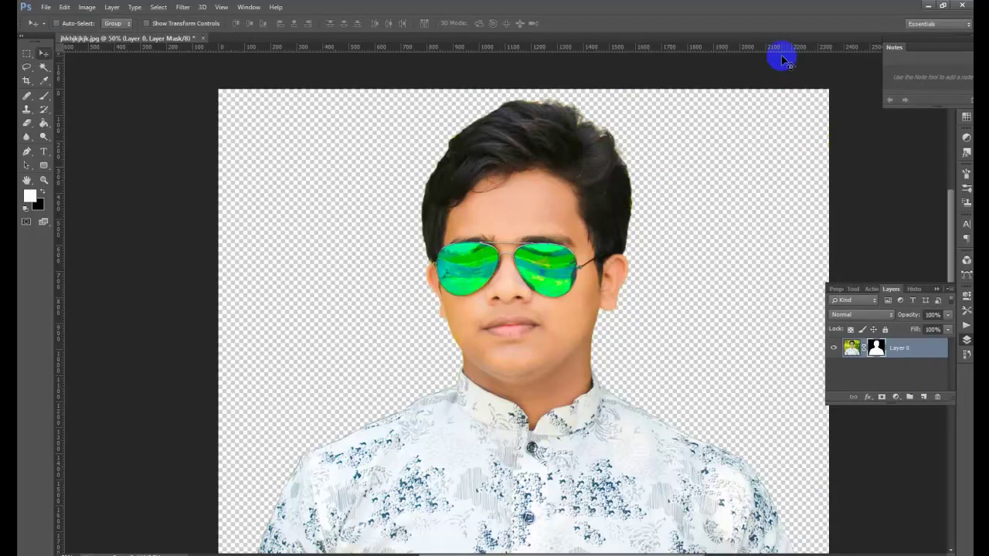
{"action": "scroll", "coordinate": [782, 60], "scroll_direction": "down", "scroll_amount": 3}
{"action": "scroll", "coordinate": [782, 60], "scroll_direction": "up", "scroll_amount": 1}
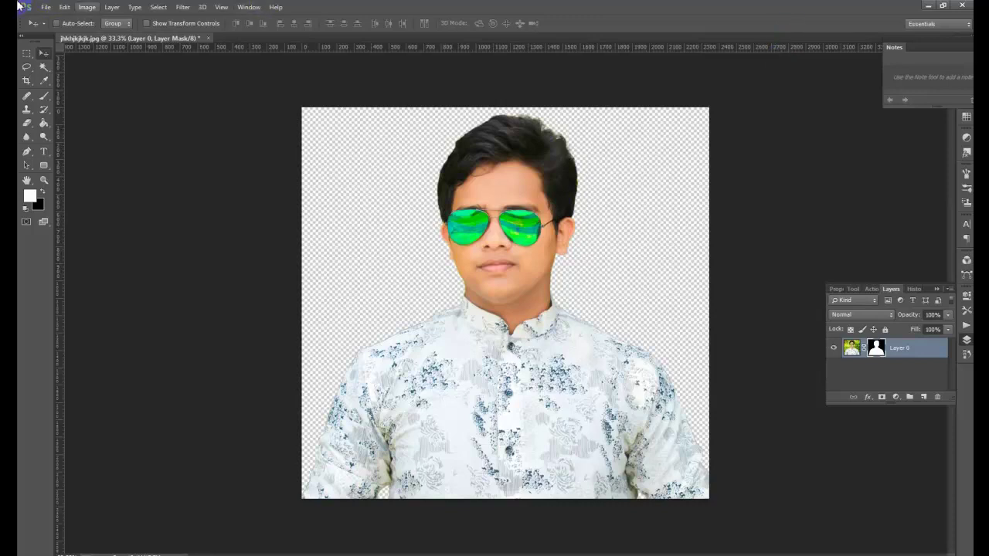
Create a new document 11.1 inches wide and about 8.74 inches high, and dock its window as a tab
{"action": "left_click", "coordinate": [86, 7]}
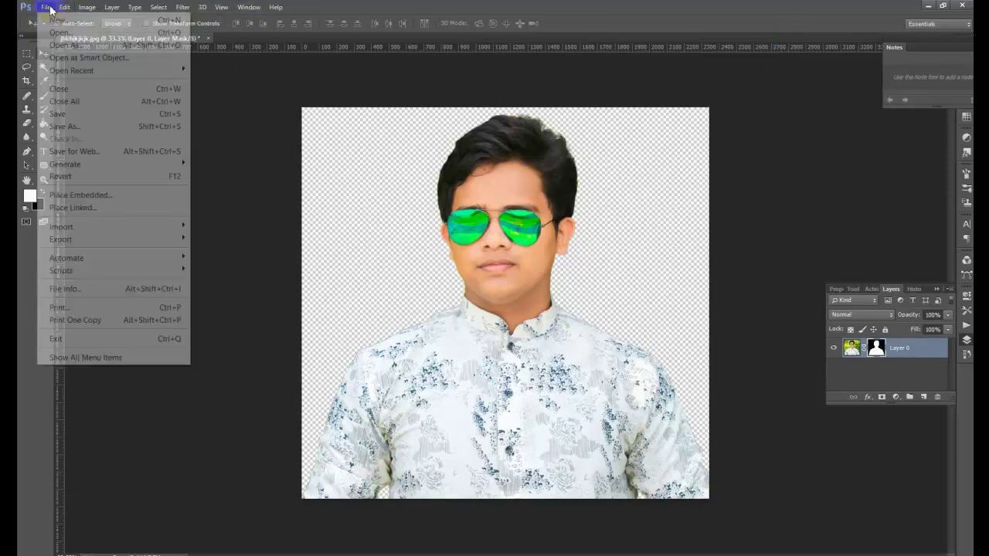
{"action": "left_click", "coordinate": [47, 7]}
{"action": "left_click", "coordinate": [47, 7]}
{"action": "left_click", "coordinate": [51, 18]}
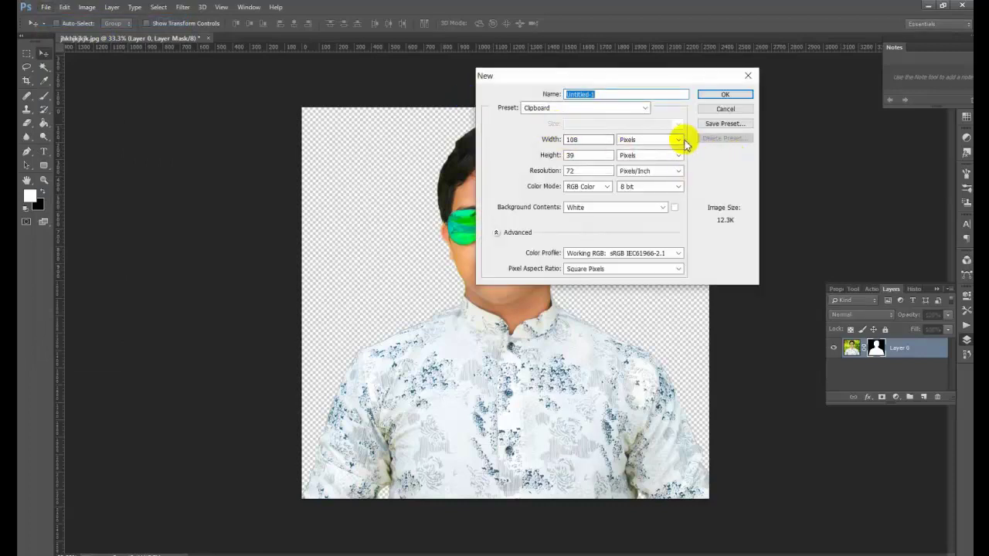
{"action": "left_click", "coordinate": [664, 142]}
{"action": "left_click", "coordinate": [632, 161]}
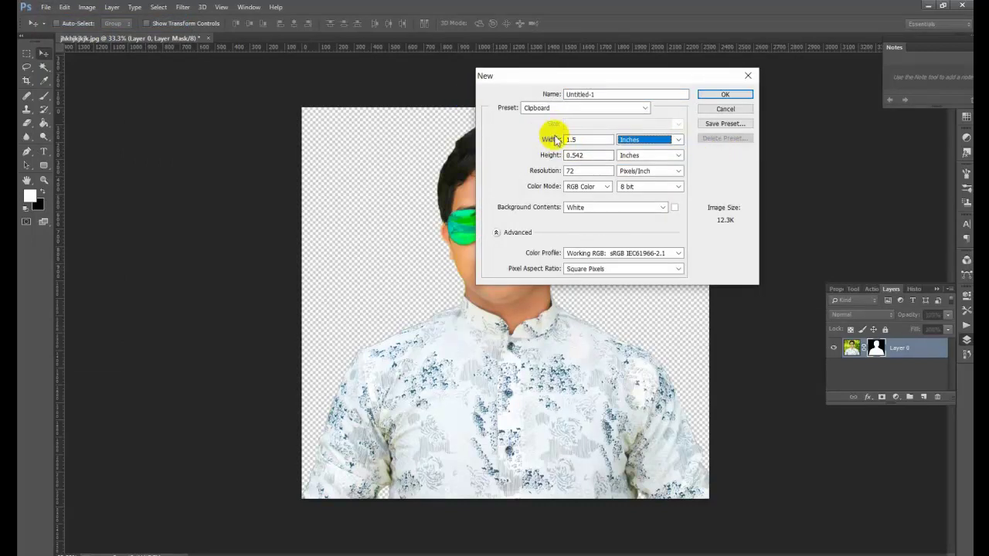
{"action": "left_click_drag", "start_coordinate": [552, 139], "coordinate": [603, 164]}
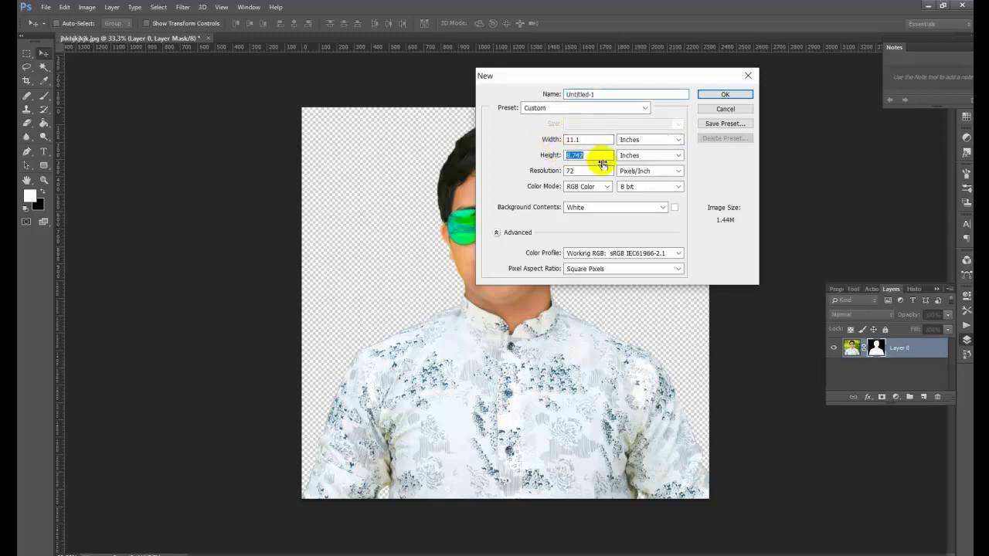
{"action": "left_click", "coordinate": [725, 95]}
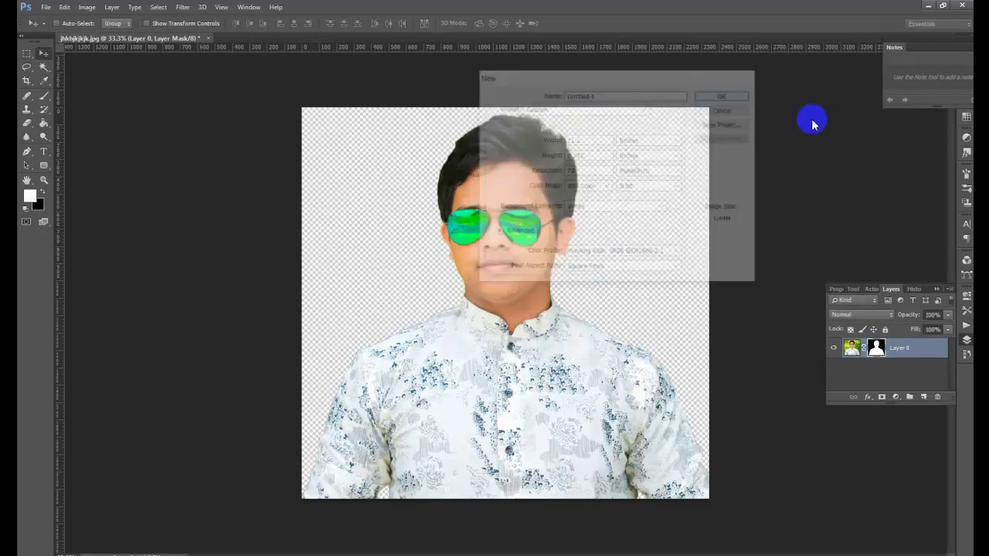
{"action": "left_click", "coordinate": [474, 221]}
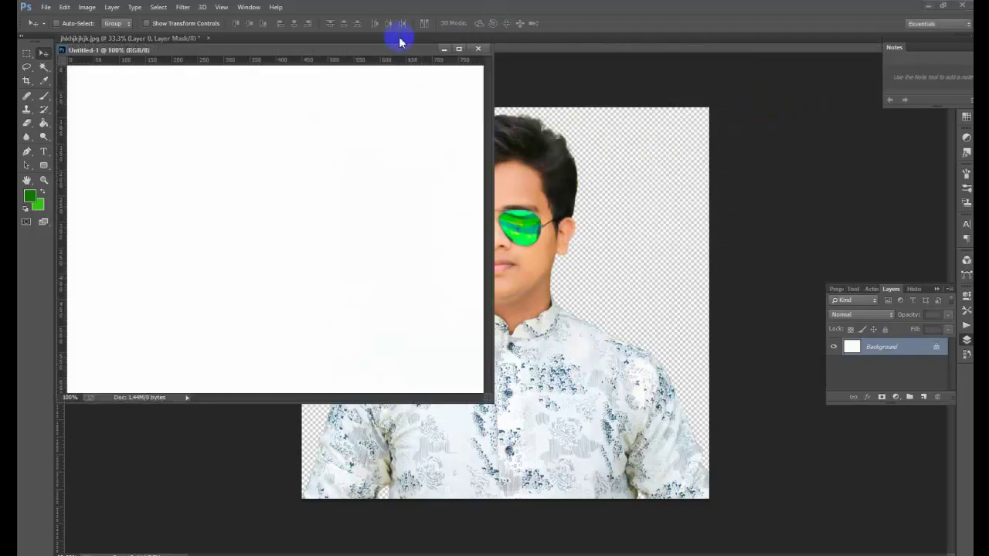
{"action": "left_click_drag", "start_coordinate": [402, 52], "coordinate": [618, 45]}
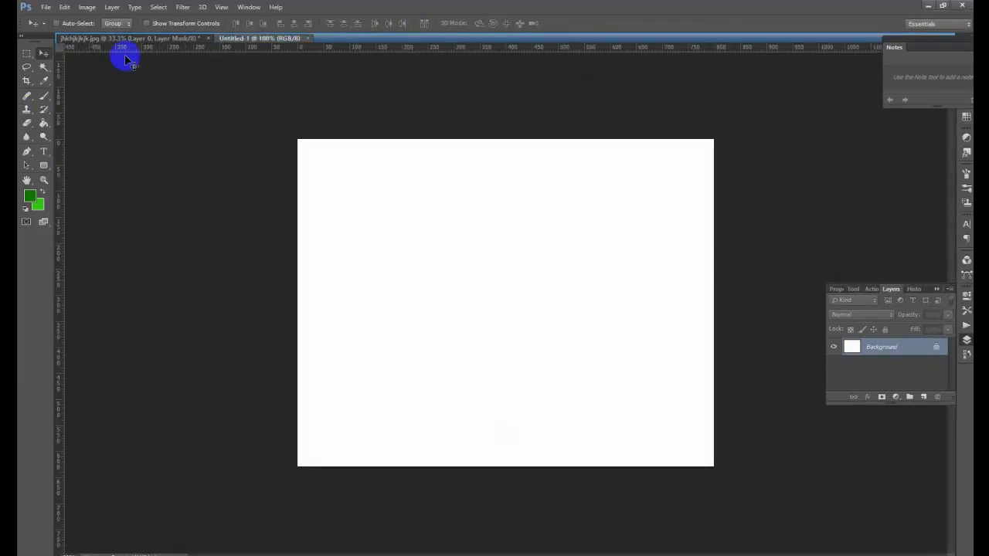
Copy the masked man layer from the photo document into the new blank document
{"action": "left_click", "coordinate": [143, 40]}
{"action": "key", "text": "d"}
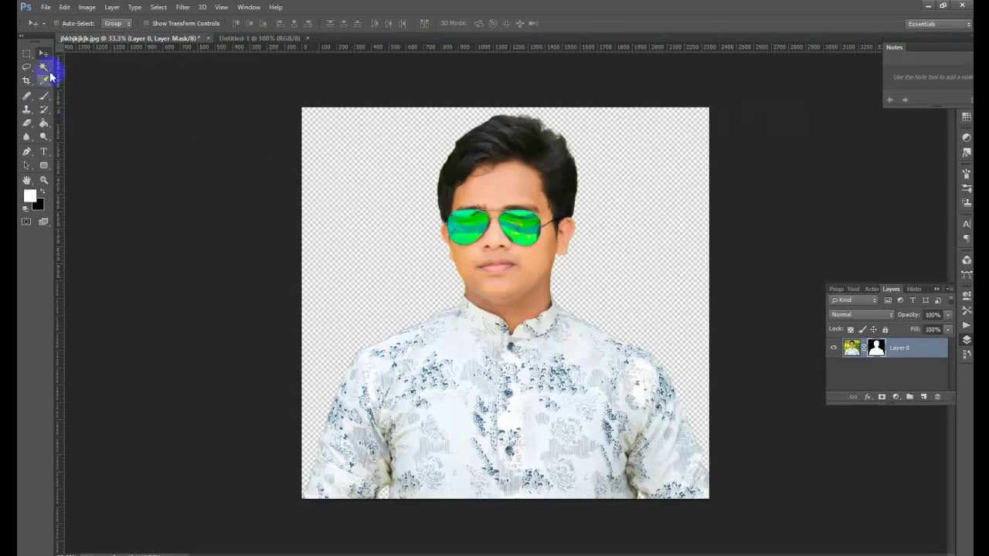
{"action": "left_click_drag", "start_coordinate": [536, 283], "coordinate": [596, 341]}
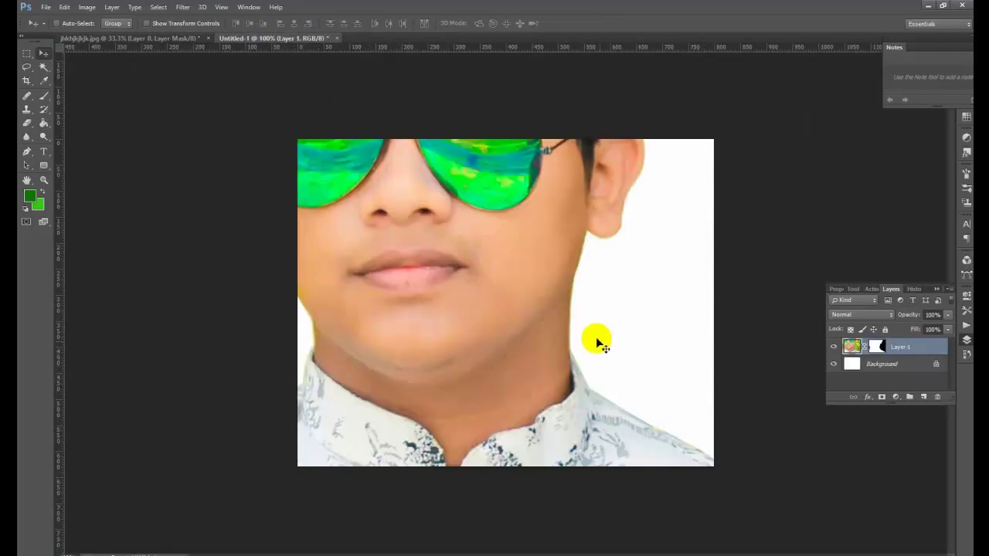
Show the transform controls for the oversized man layer and scale it down to about 36% from its centre
{"action": "left_click_drag", "start_coordinate": [457, 268], "coordinate": [481, 324]}
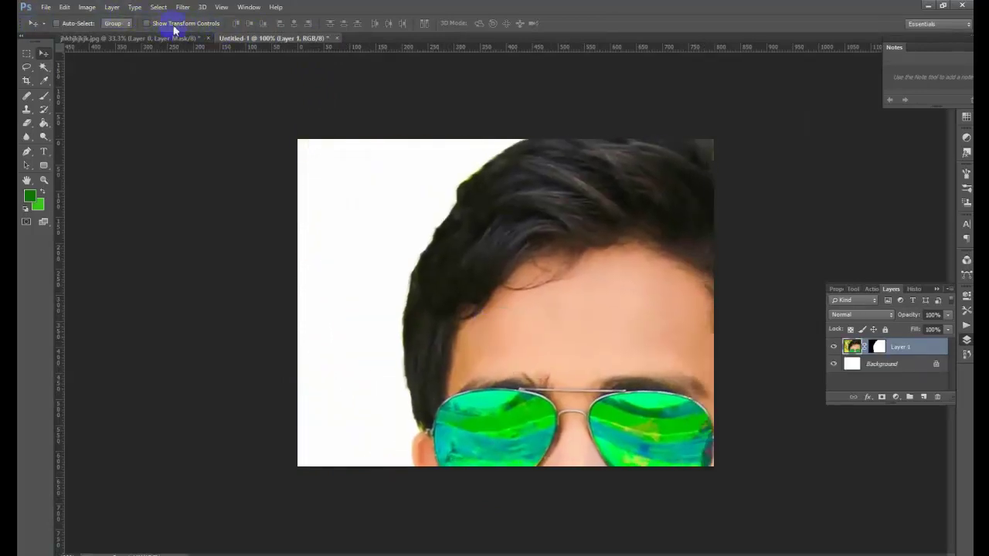
{"action": "left_click", "coordinate": [44, 67]}
{"action": "left_click", "coordinate": [45, 54]}
{"action": "left_click", "coordinate": [163, 28]}
{"action": "left_click_drag", "start_coordinate": [190, 124], "coordinate": [207, 140]}
{"action": "left_click_drag", "start_coordinate": [171, 113], "coordinate": [221, 141]}
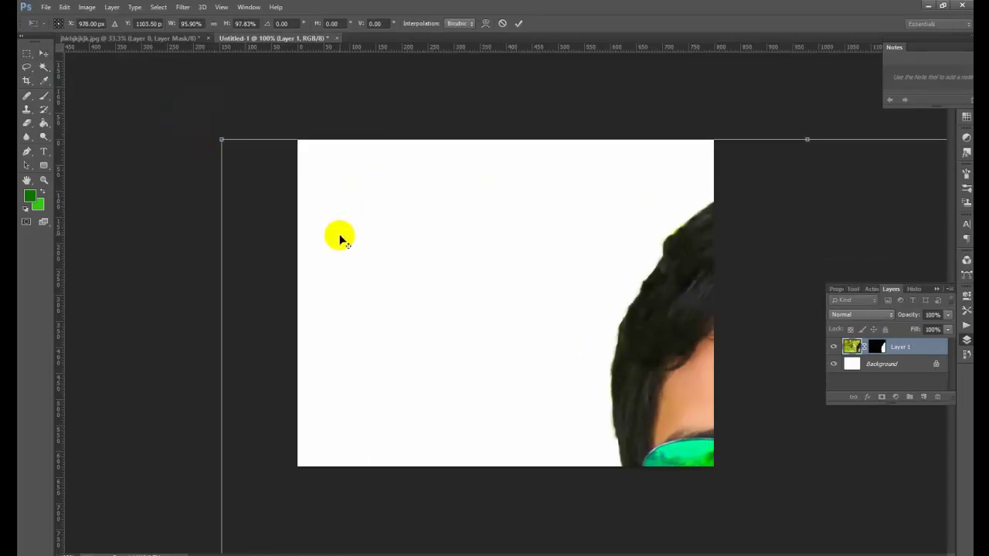
{"action": "left_click", "coordinate": [221, 142]}
{"action": "left_click_drag", "start_coordinate": [222, 137], "coordinate": [641, 469]}
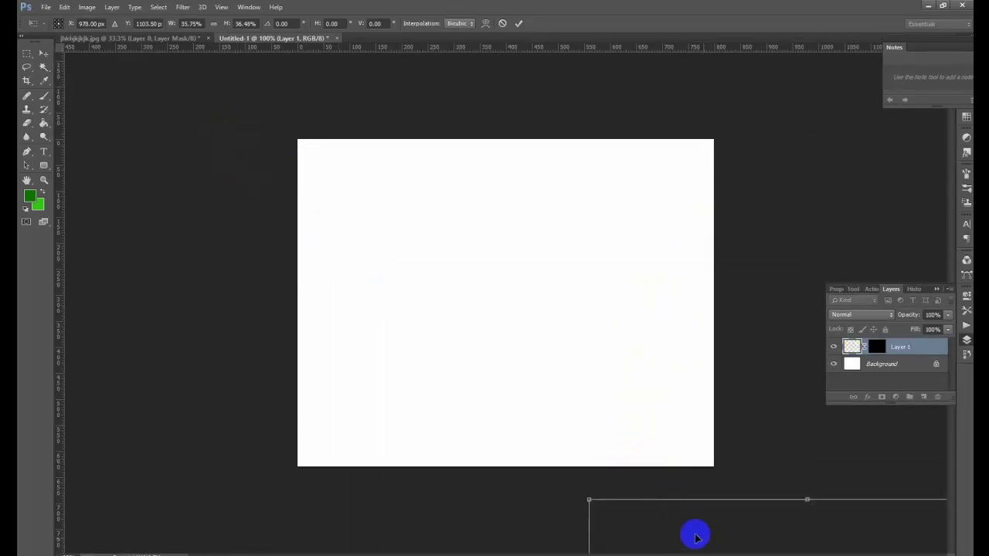
Bring the man onto the canvas, scaled down to about 18% and standing near the middle of the canvas's bottom edge
{"action": "left_click_drag", "start_coordinate": [695, 534], "coordinate": [184, 127]}
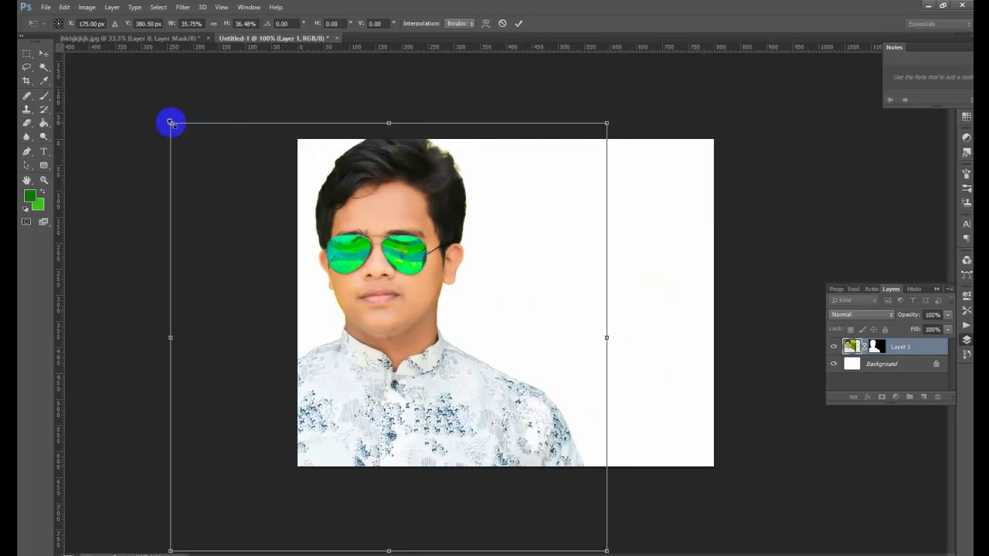
{"action": "left_click_drag", "start_coordinate": [171, 124], "coordinate": [196, 144]}
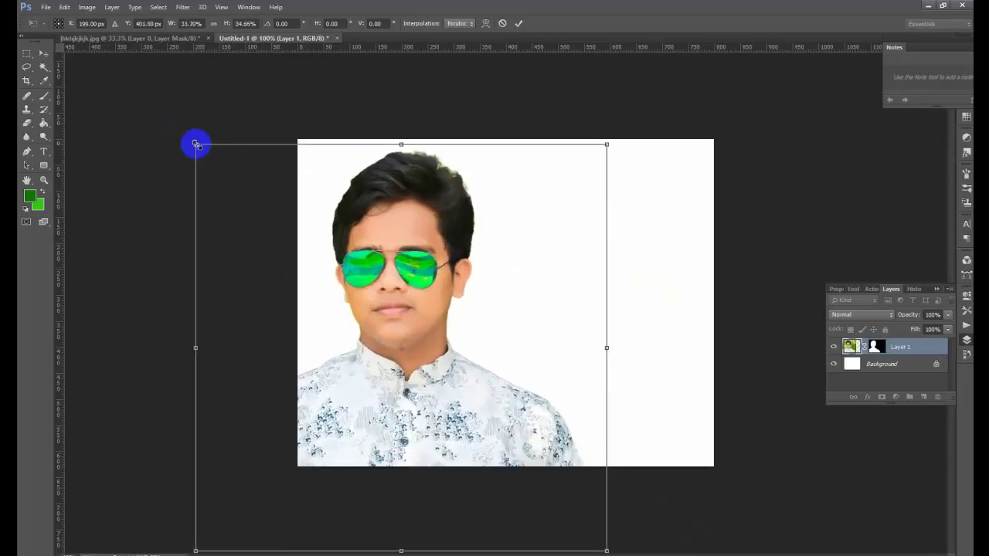
{"action": "left_click_drag", "start_coordinate": [197, 142], "coordinate": [271, 261]}
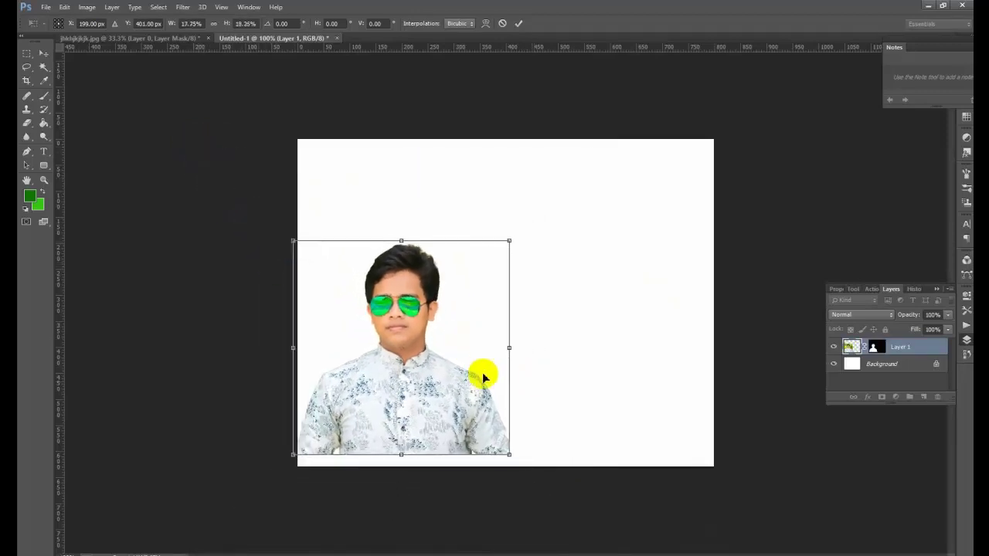
{"action": "left_click_drag", "start_coordinate": [465, 376], "coordinate": [573, 390]}
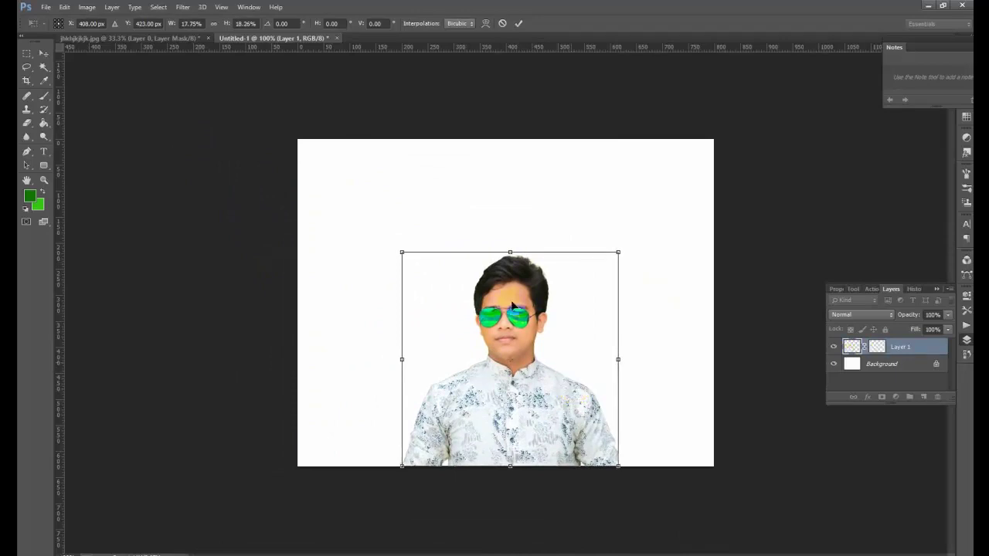
Enlarge the man to about 23.5% with his shirt ending at the canvas's bottom edge, apply the transform and hide the transform controls
{"action": "left_click_drag", "start_coordinate": [400, 253], "coordinate": [352, 196]}
{"action": "left_click_drag", "start_coordinate": [536, 380], "coordinate": [564, 381]}
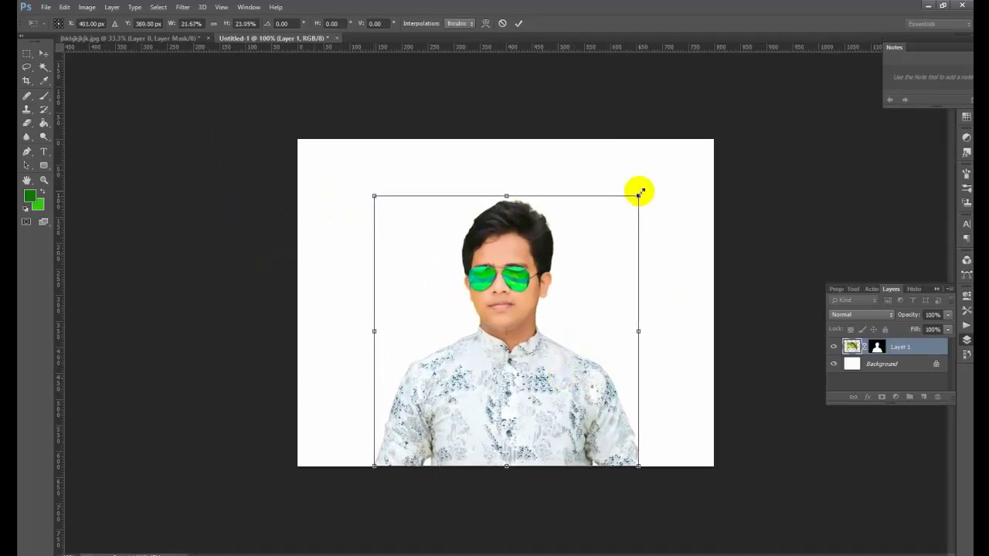
{"action": "left_click_drag", "start_coordinate": [638, 195], "coordinate": [659, 188]}
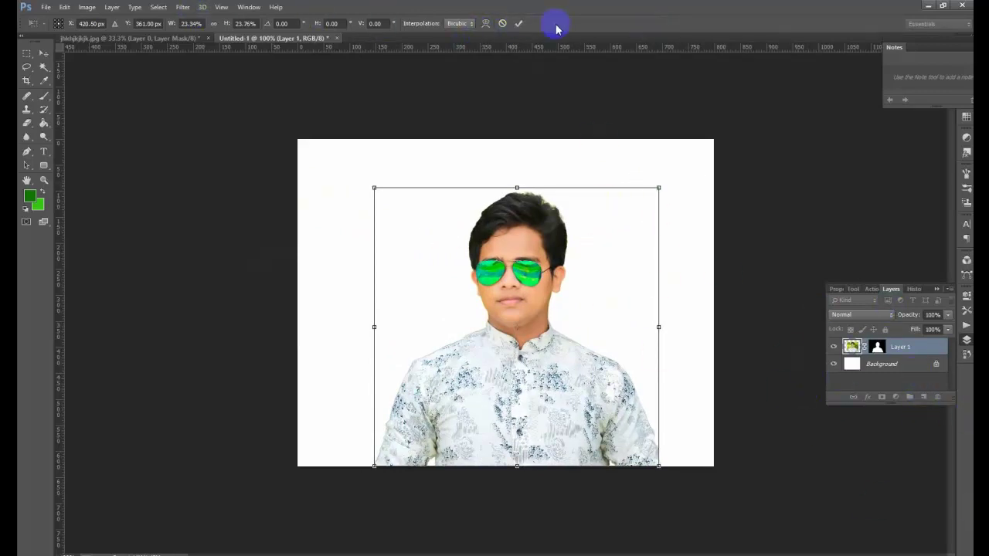
{"action": "left_click", "coordinate": [518, 24]}
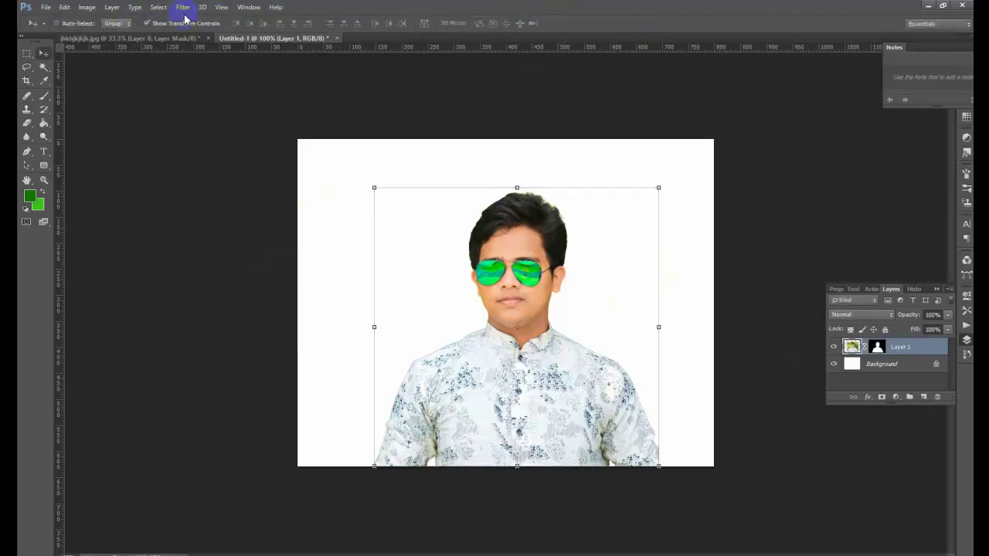
{"action": "left_click", "coordinate": [175, 26]}
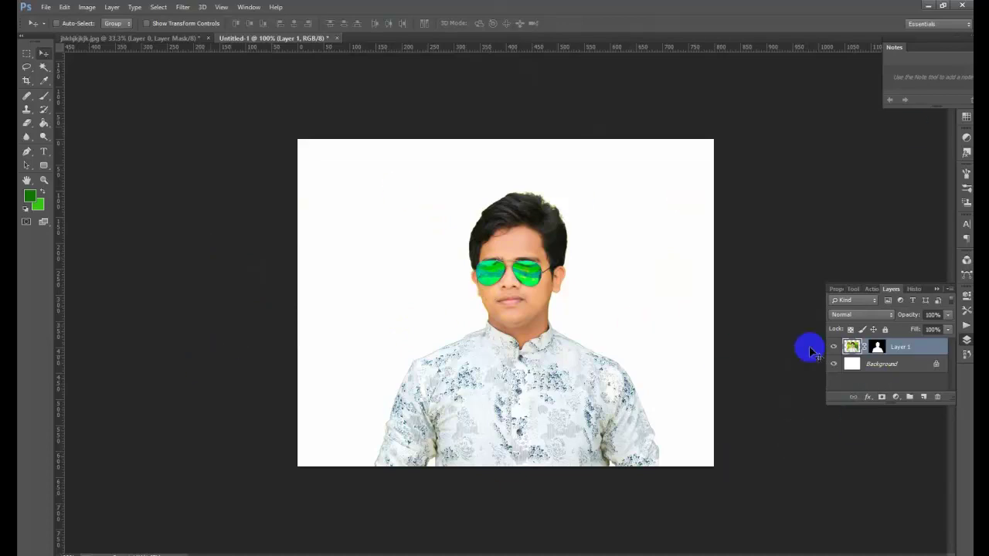
Add a new layer directly beneath the man layer and fill it with a light blue foreground color
{"action": "left_click", "coordinate": [924, 398]}
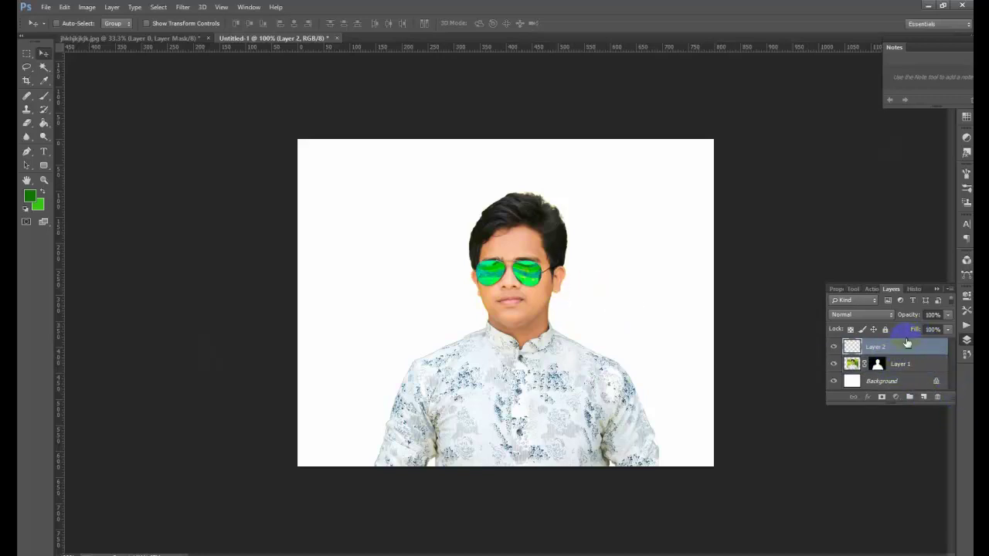
{"action": "left_click_drag", "start_coordinate": [906, 345], "coordinate": [898, 368]}
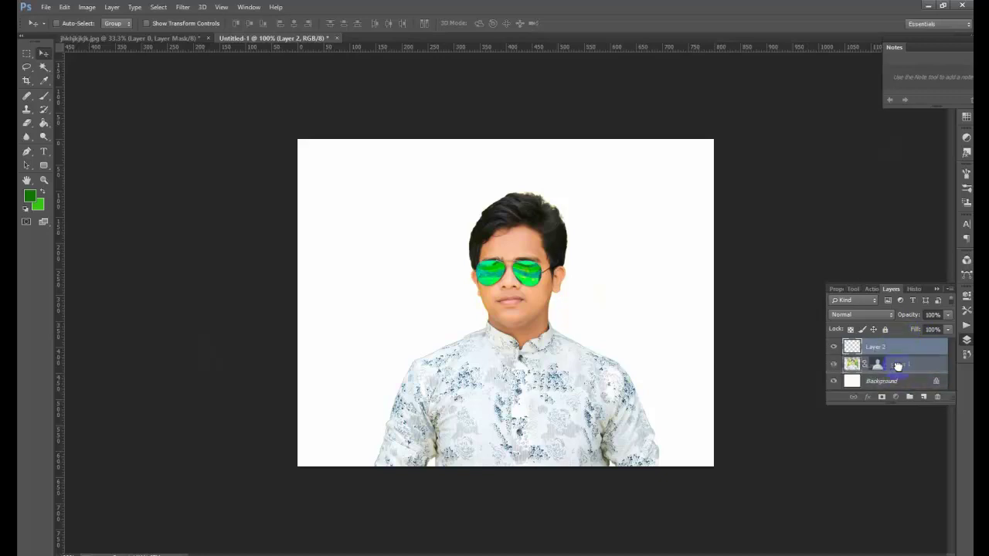
{"action": "left_click", "coordinate": [30, 197]}
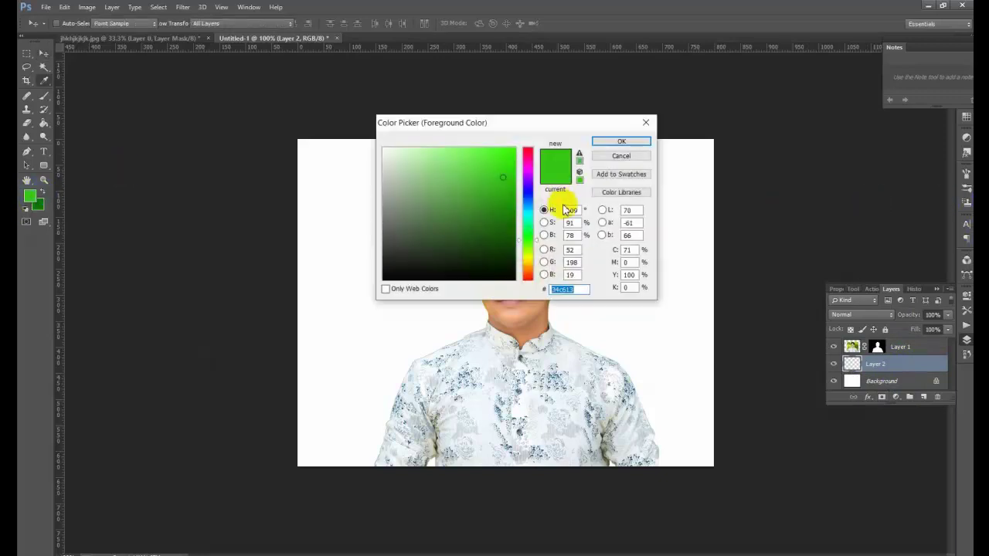
{"action": "left_click_drag", "start_coordinate": [523, 223], "coordinate": [465, 170]}
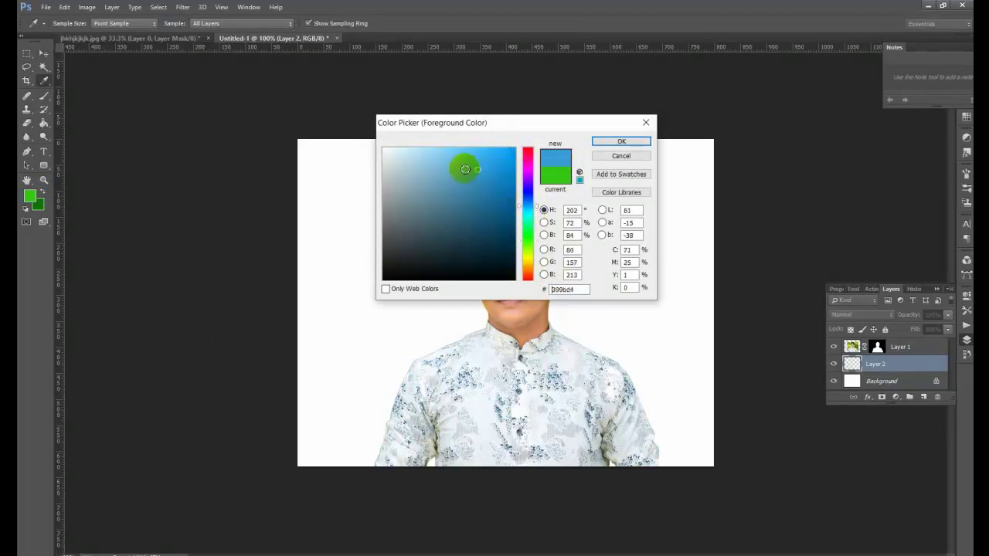
{"action": "left_click", "coordinate": [633, 141]}
{"action": "key", "text": "v"}
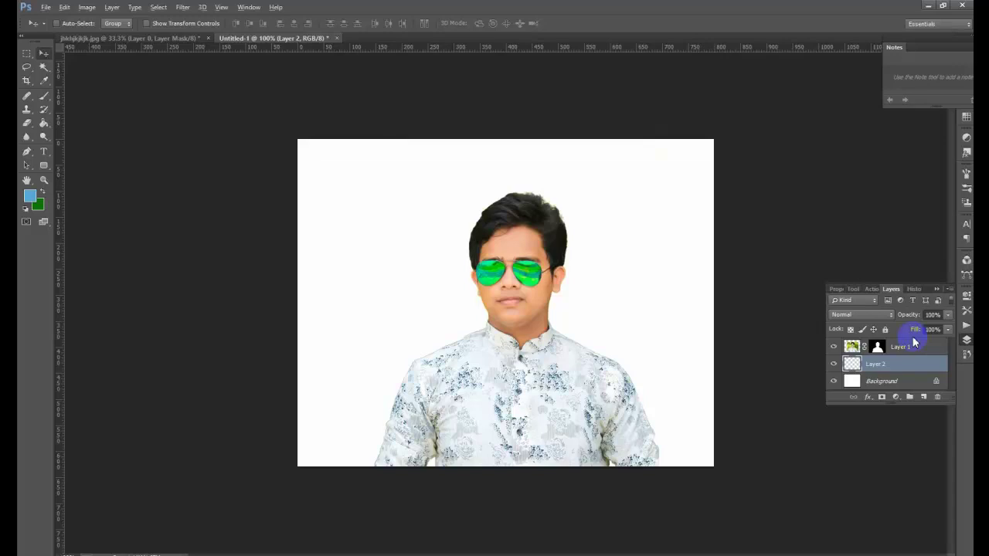
{"action": "key", "text": "alt+BackSpace"}
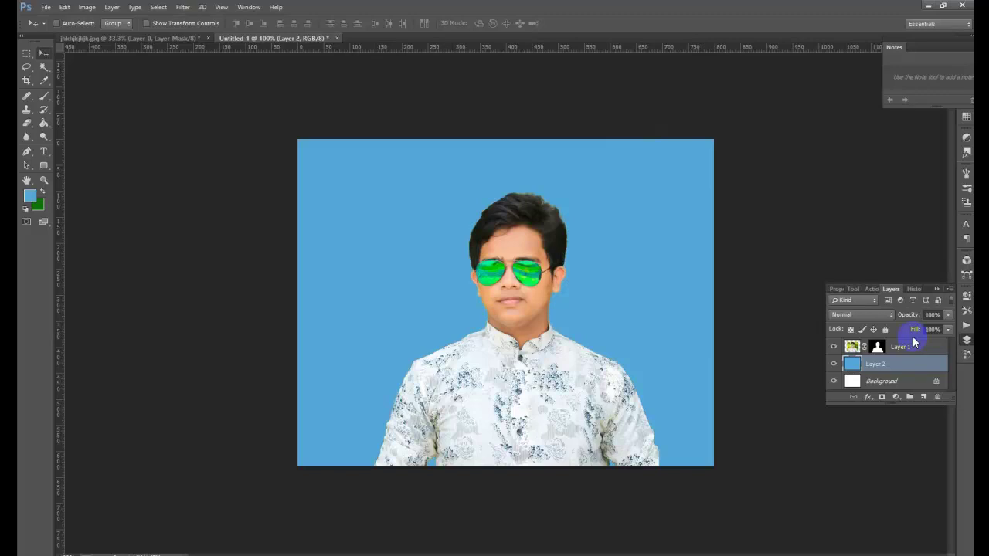